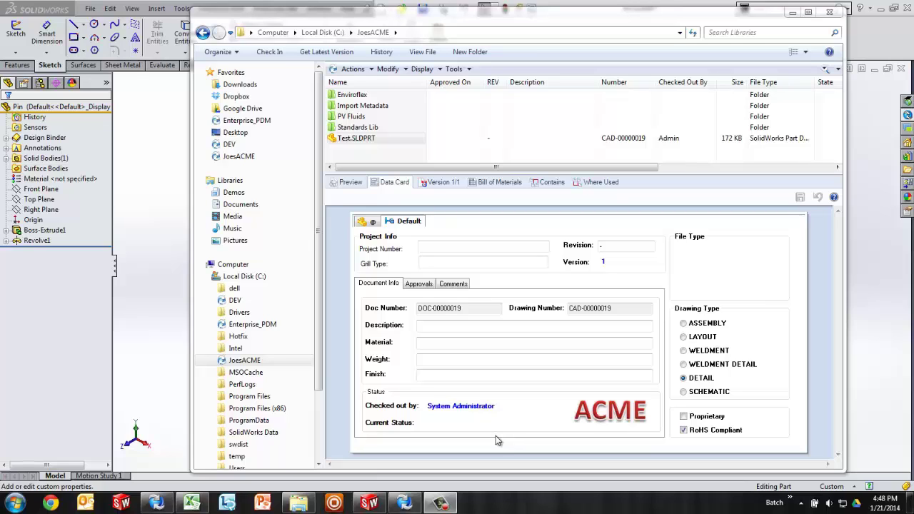
Step: Check the Pin part's custom properties, noting Part No PRT-14-00017, then return to the Test.SLDPRT data card
click(171, 218)
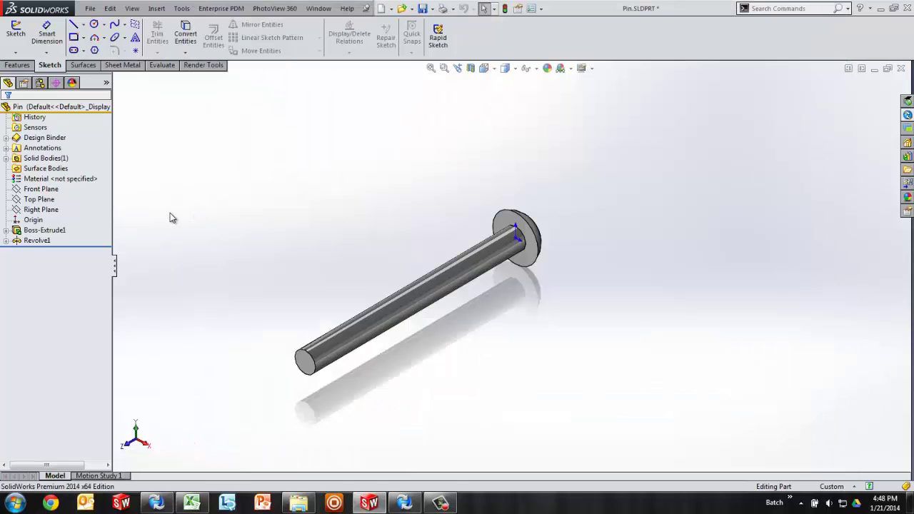
click(90, 8)
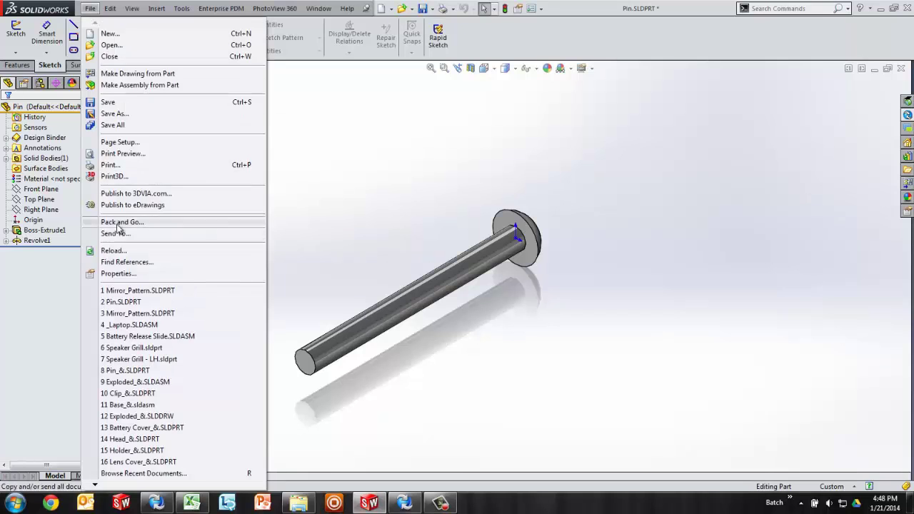
click(117, 273)
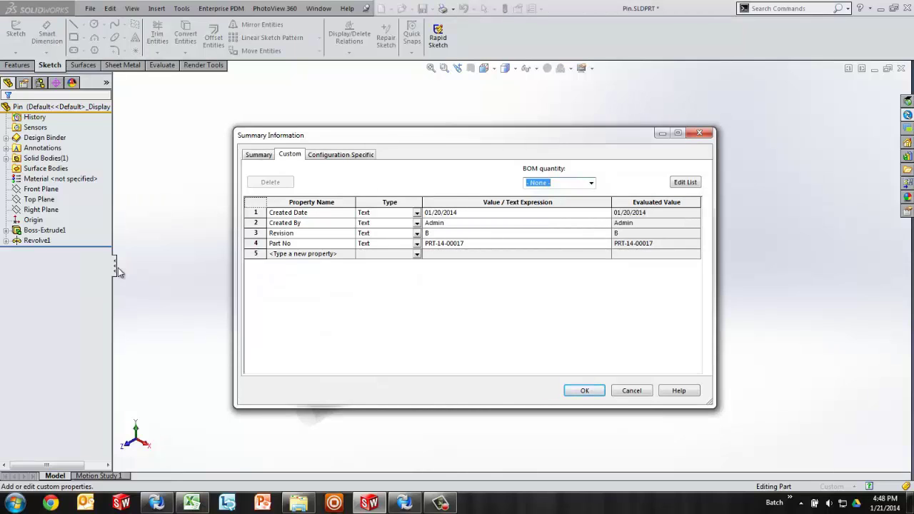
click(584, 391)
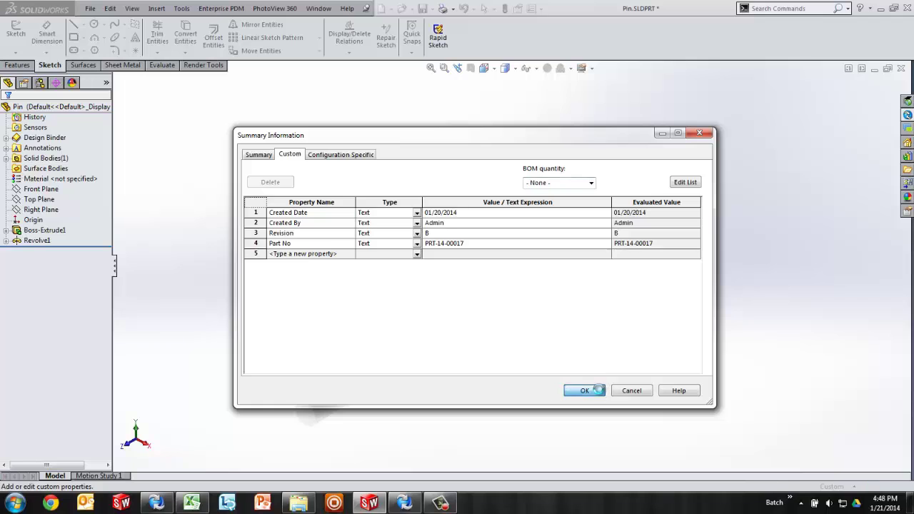
click(300, 503)
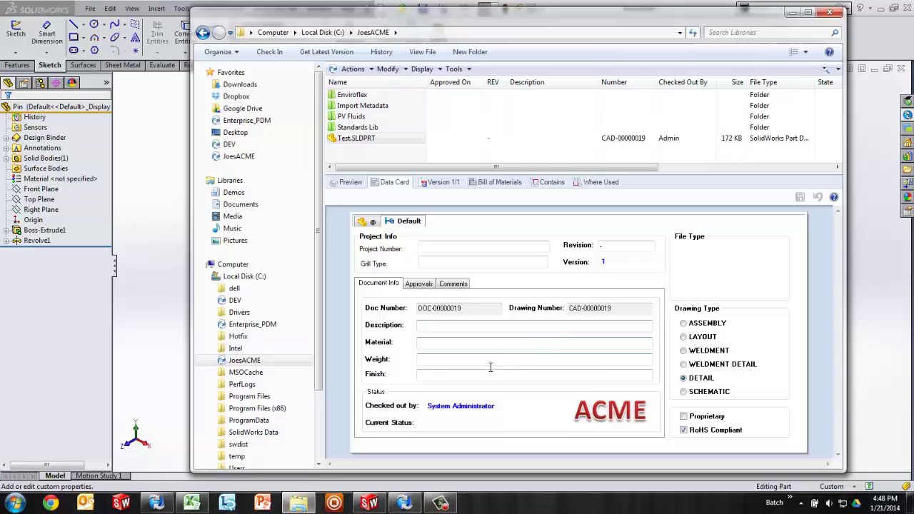
Step: Inspect the Test.SLDPRT data card's Revision and Description fields
click(616, 247)
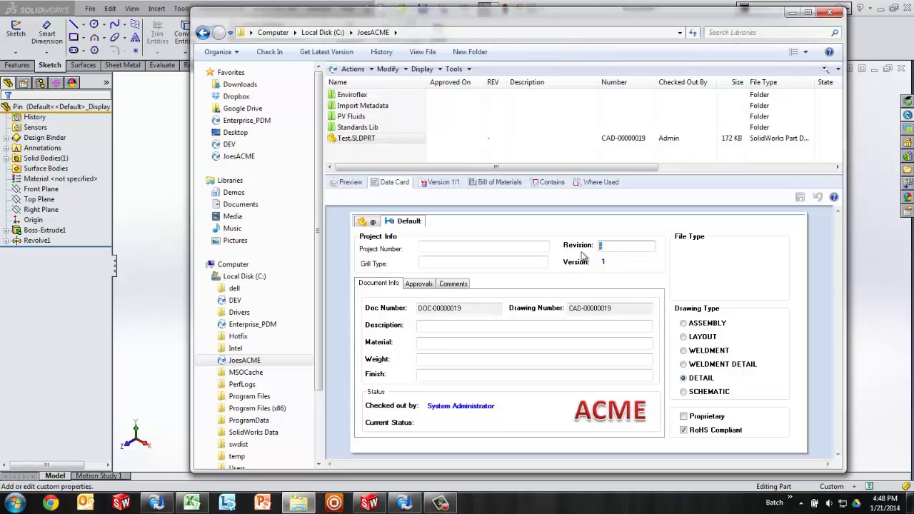
click(432, 328)
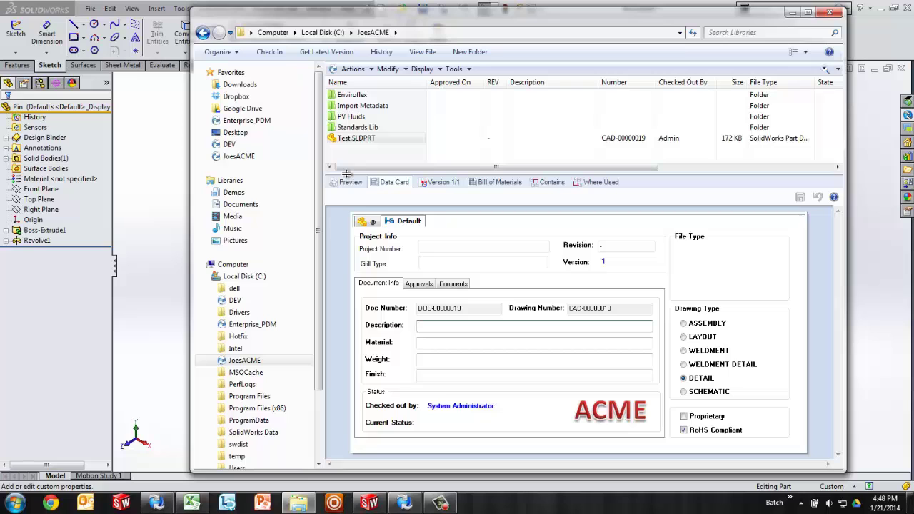
Step: Launch SolidWorks Enterprise PDM Administration from the Start menu and log in to the JoesACME vault
click(16, 505)
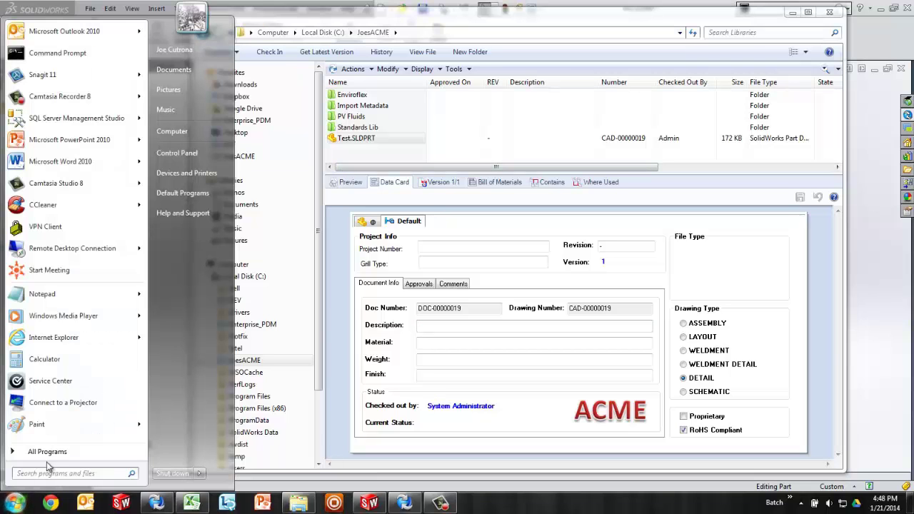
click(54, 452)
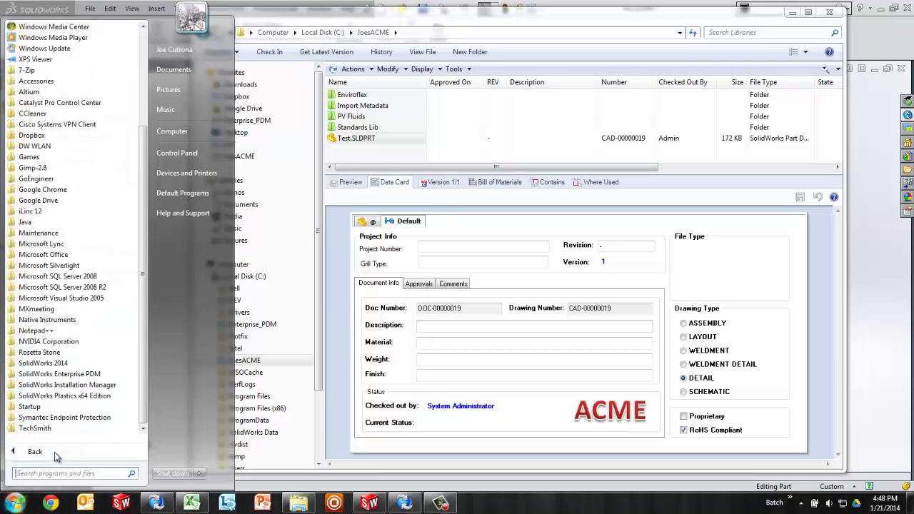
click(86, 374)
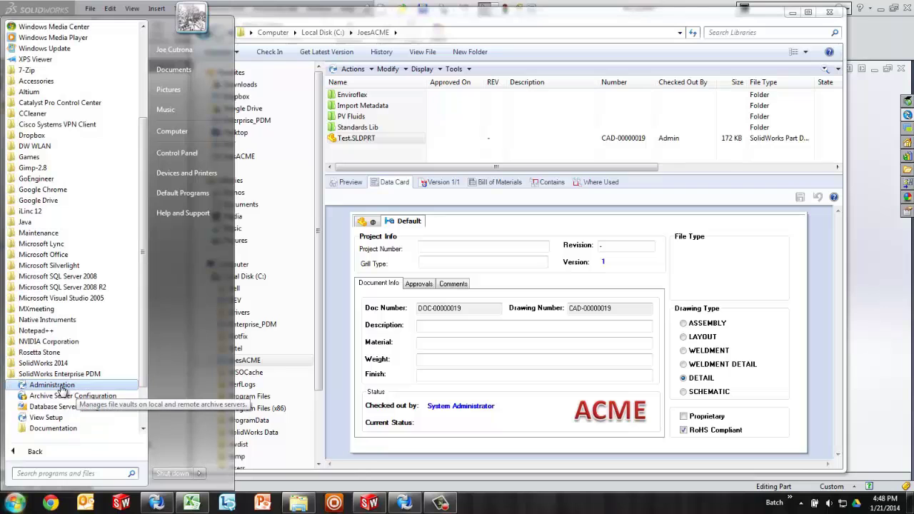
click(60, 385)
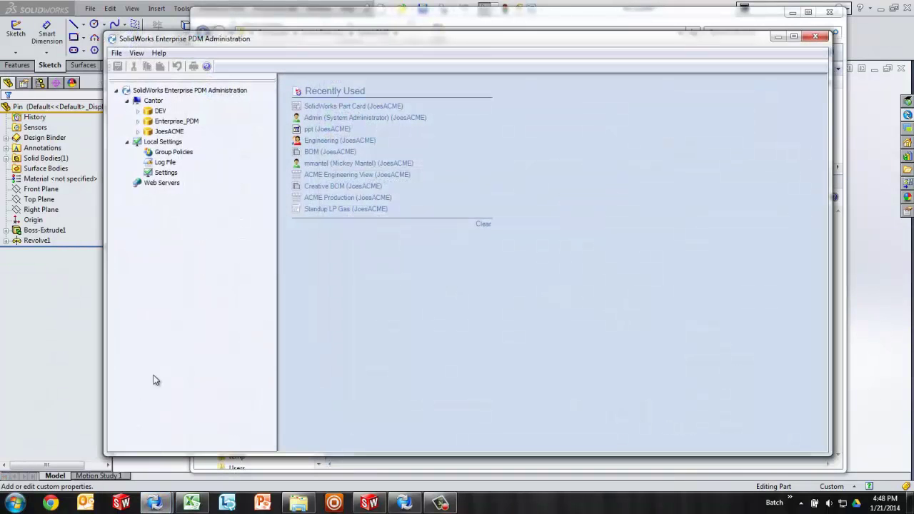
click(138, 133)
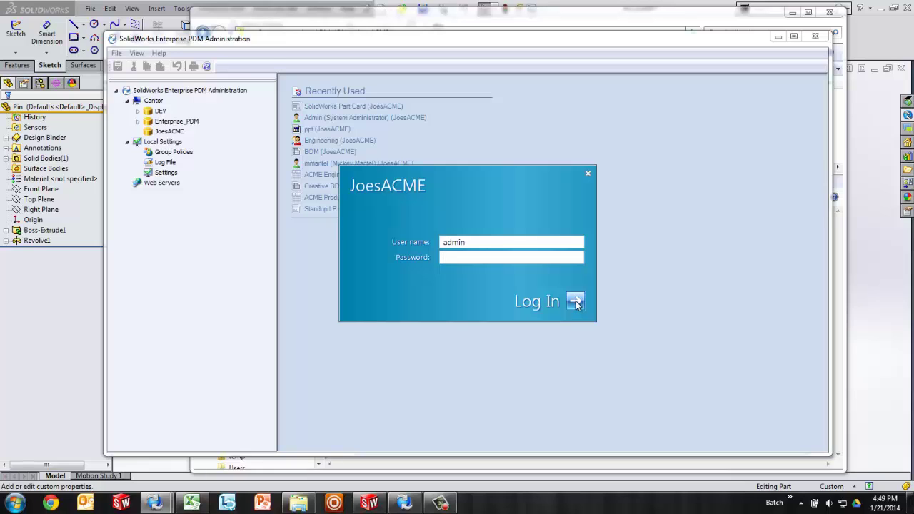
click(575, 301)
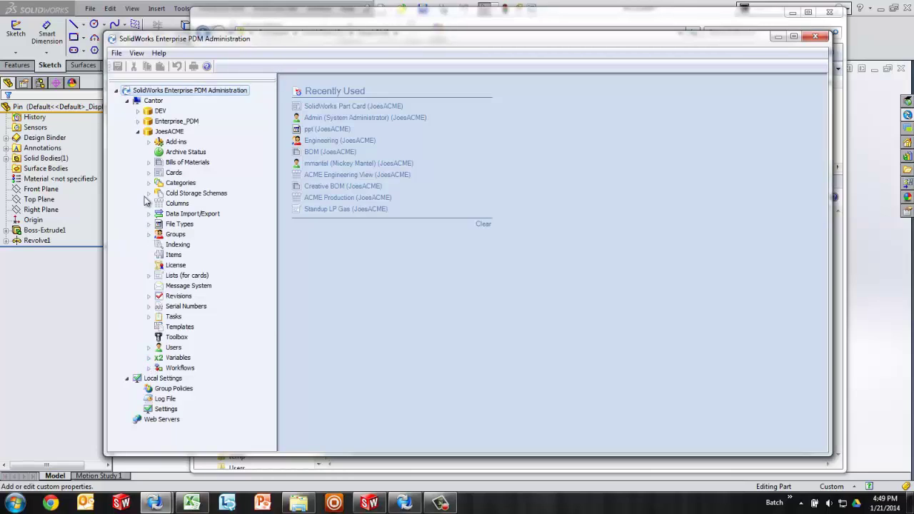
click(149, 347)
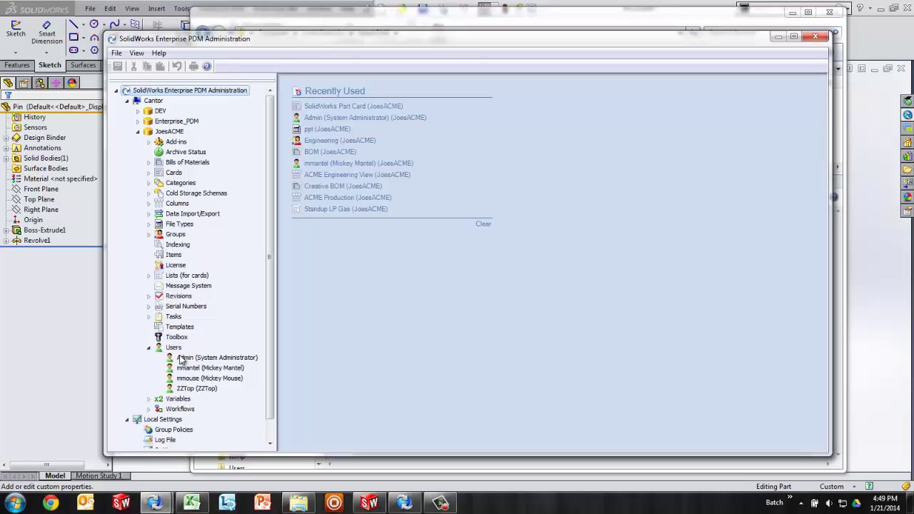
click(183, 359)
right_click(182, 359)
click(197, 362)
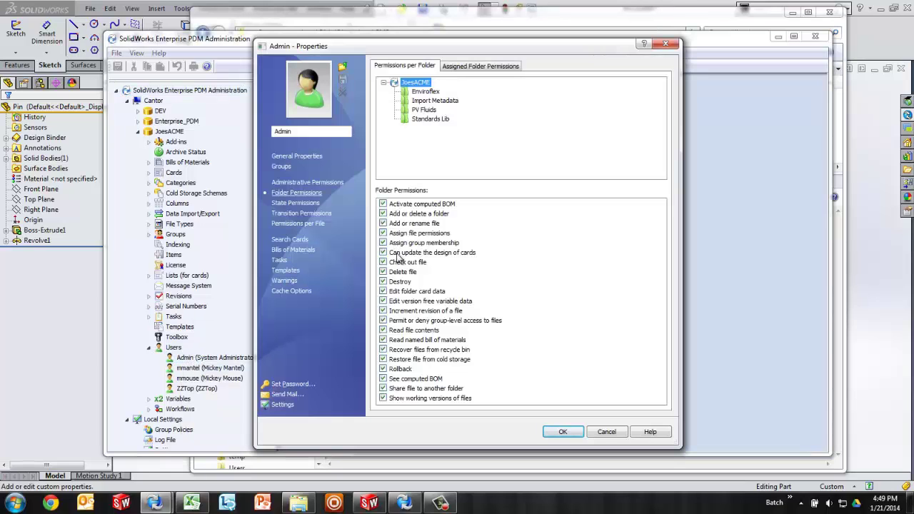
click(289, 185)
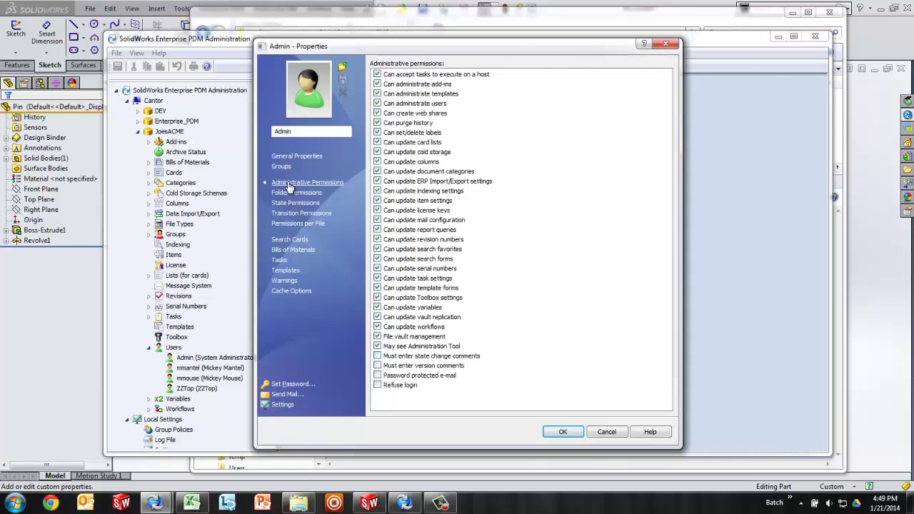
click(391, 310)
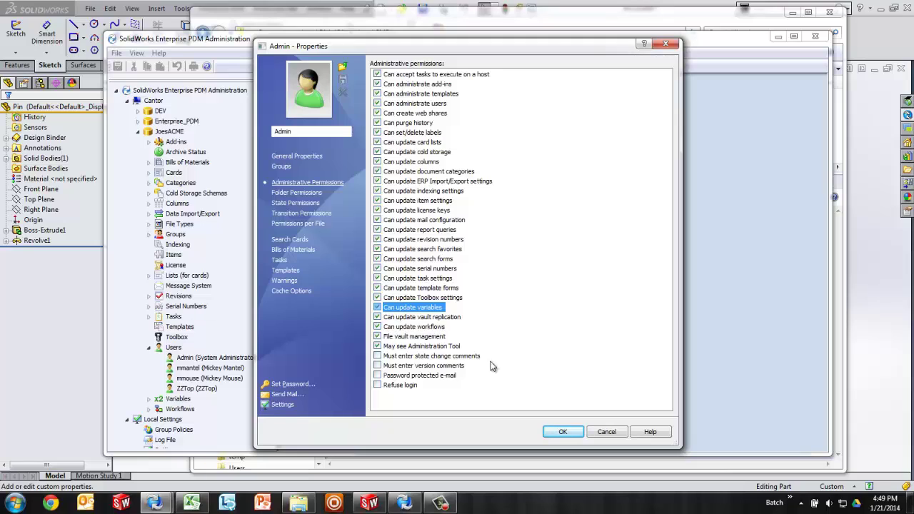
Step: Close the user properties and open the SolidWorks CAD CARD in the Card Editor
click(563, 433)
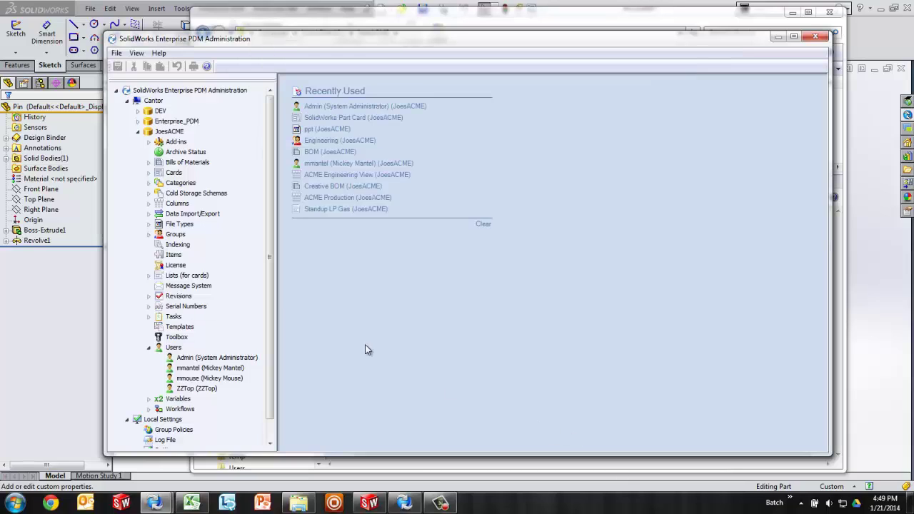
right_click(169, 174)
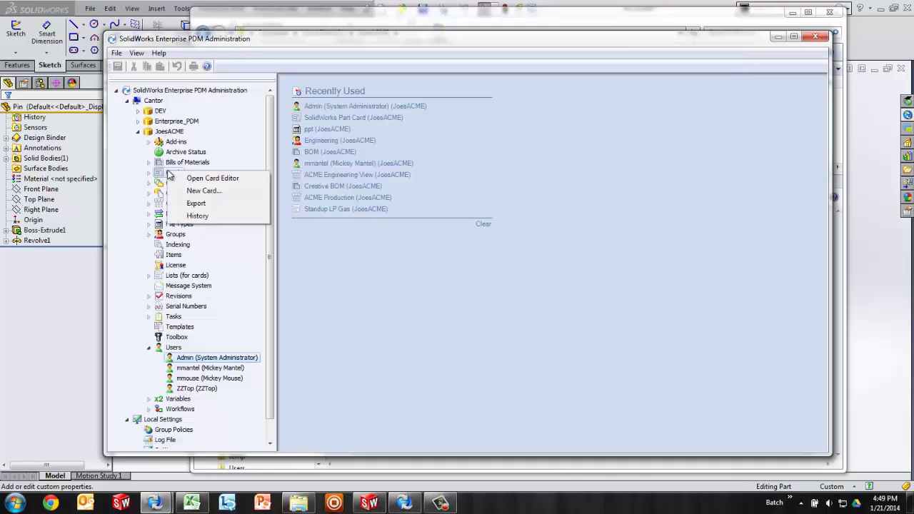
click(122, 190)
right_click(186, 174)
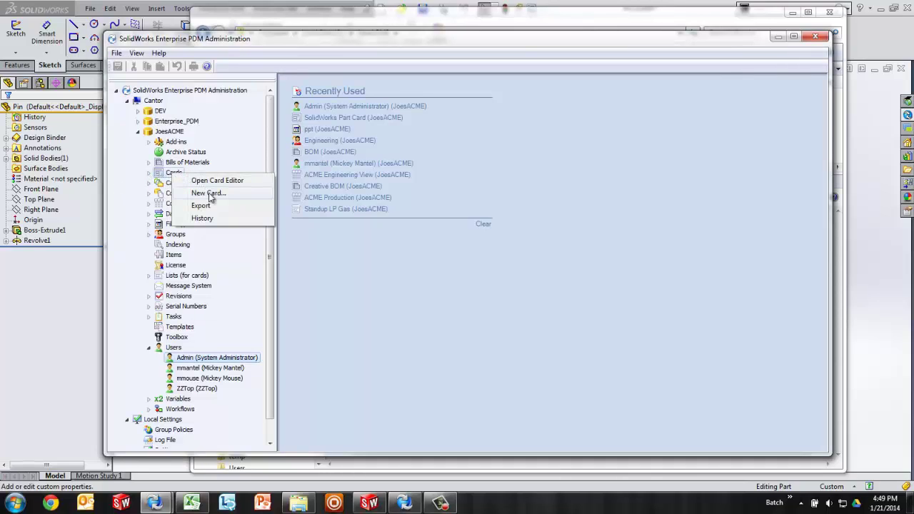
click(404, 504)
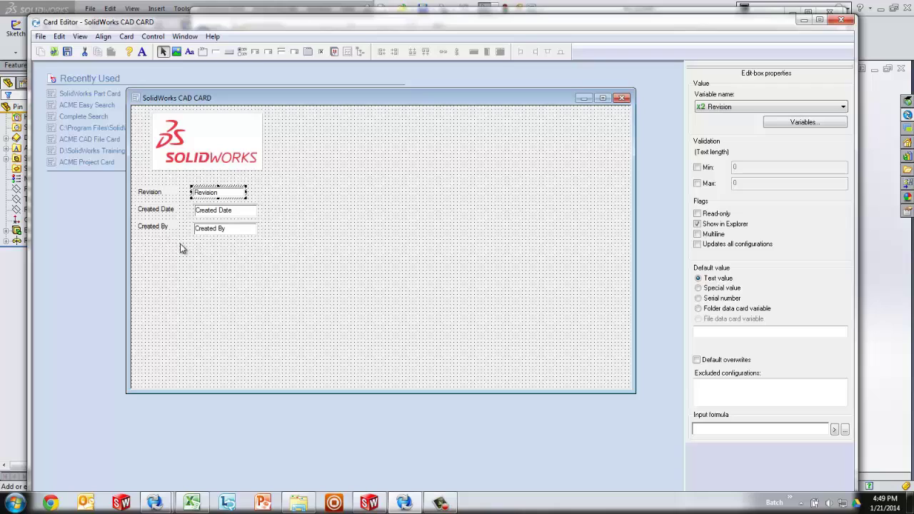
Step: Add a 'Part Number:' text label below Created By on the SolidWorks CAD card
click(189, 52)
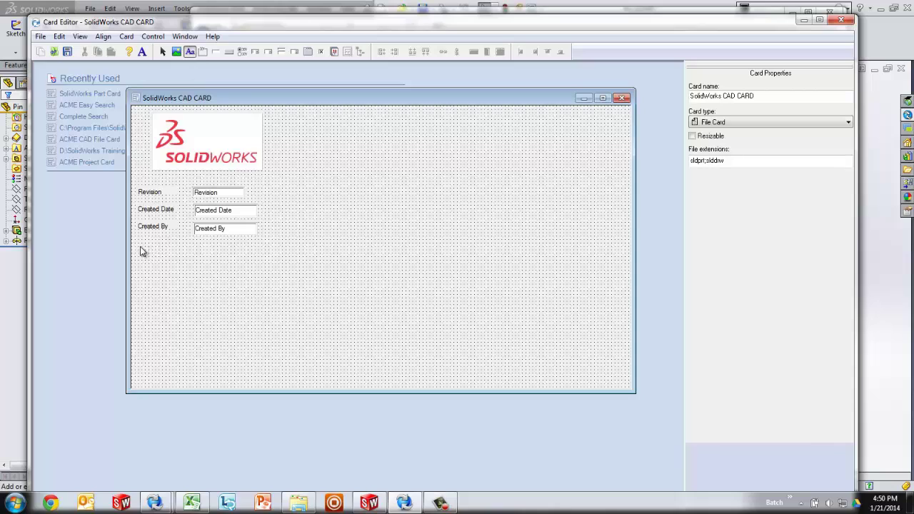
drag(140, 246, 190, 261)
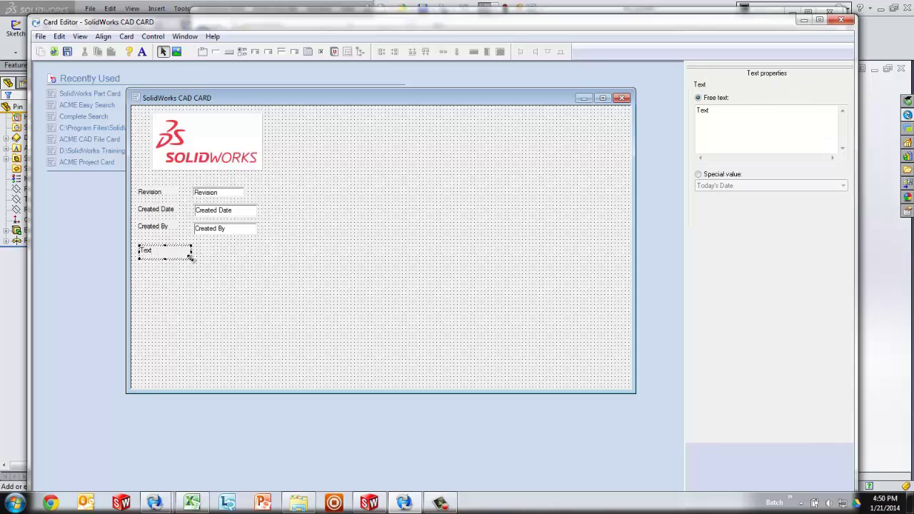
double_click(740, 118)
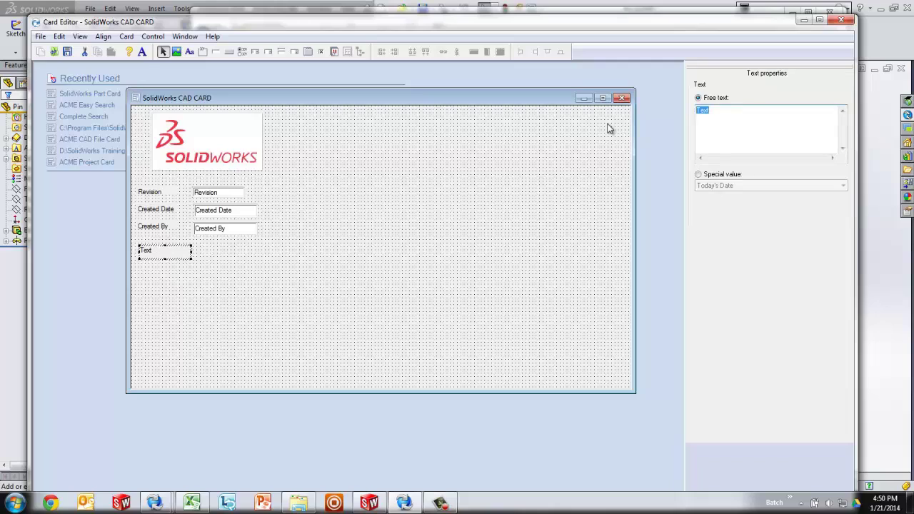
text(Part Number:)
drag(191, 255, 180, 255)
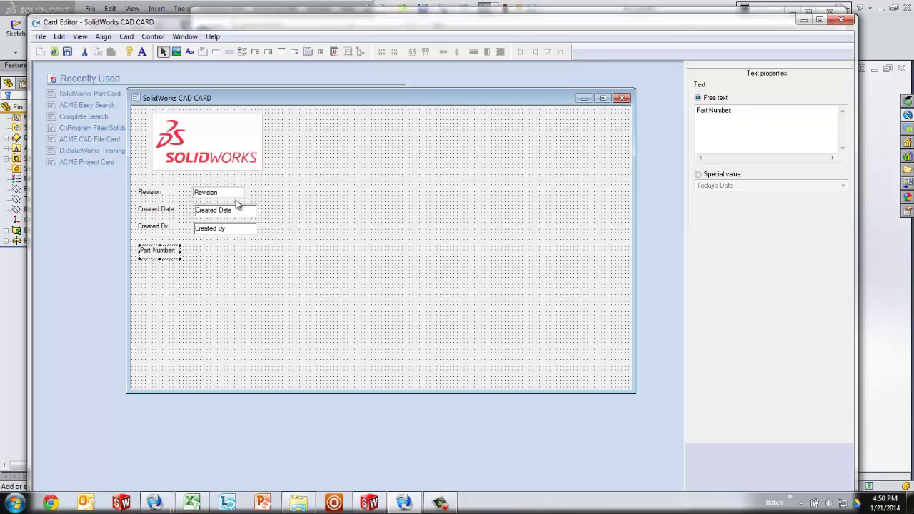
click(208, 254)
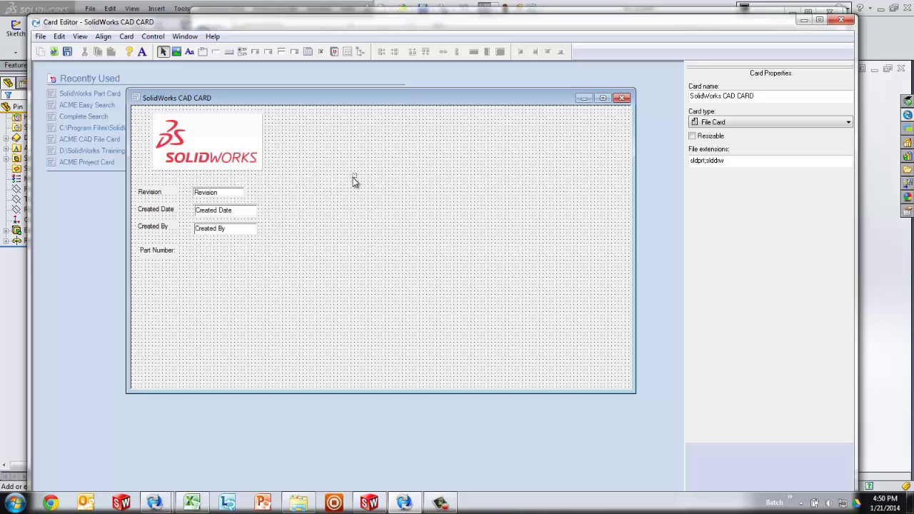
drag(741, 164, 686, 166)
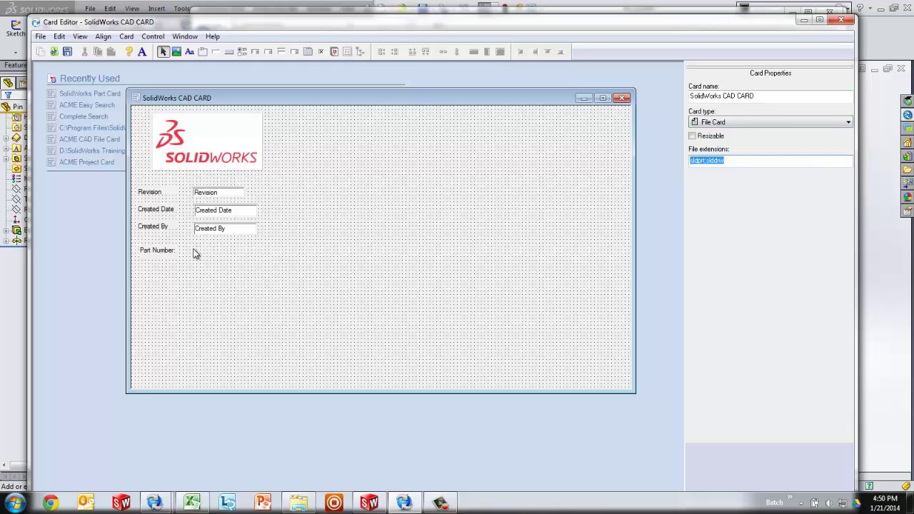
Step: Draw an entry box beside the Part Number label
click(215, 53)
drag(196, 243, 268, 259)
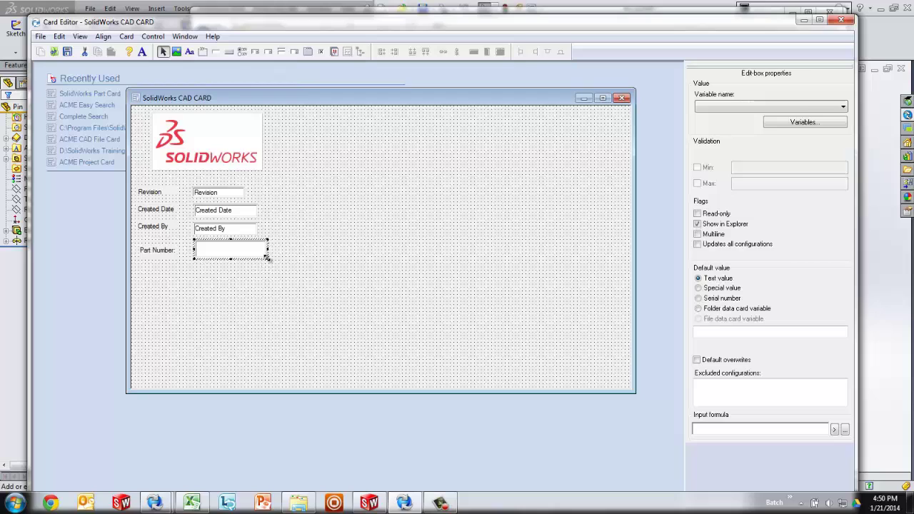
click(794, 107)
drag(842, 132, 844, 207)
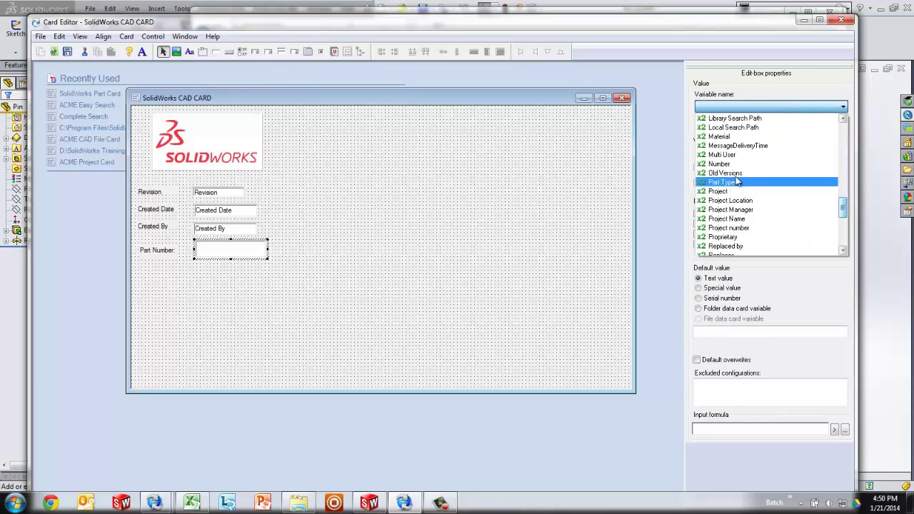
click(774, 86)
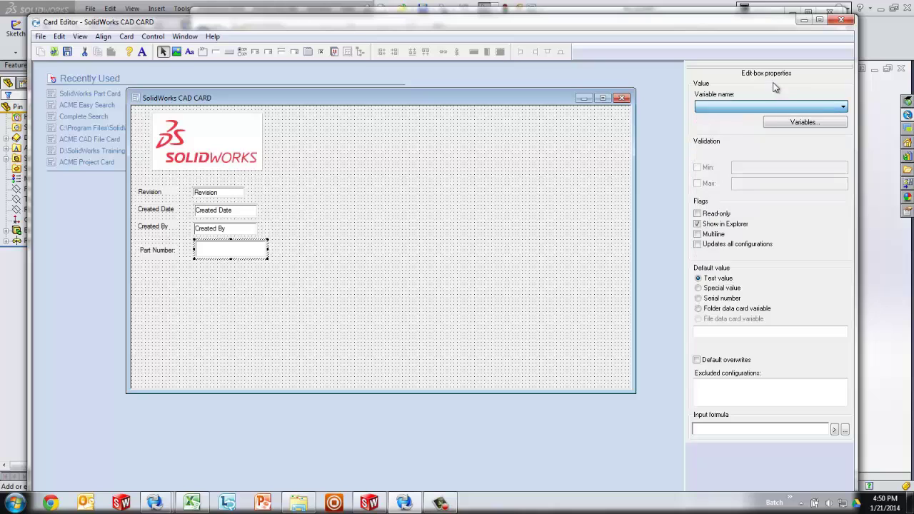
Step: Create a new variable named 'Part Number' with type Text
click(781, 123)
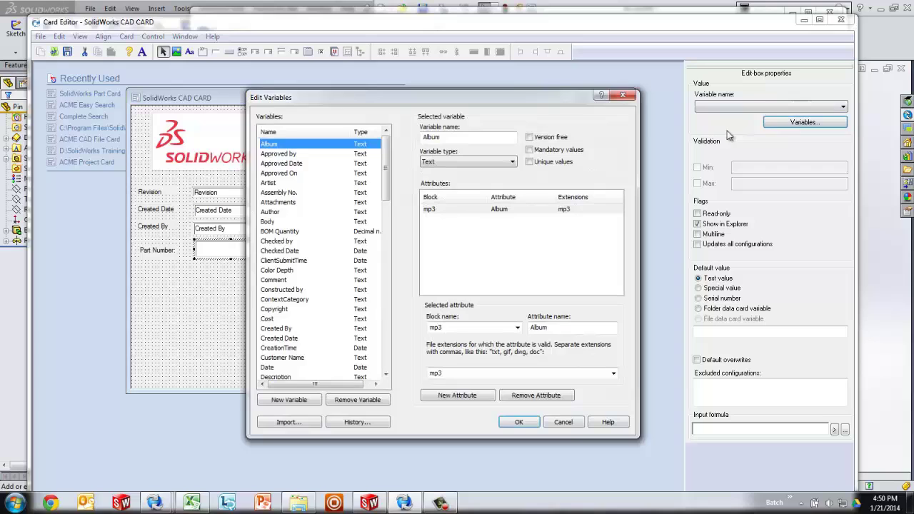
drag(570, 103, 577, 65)
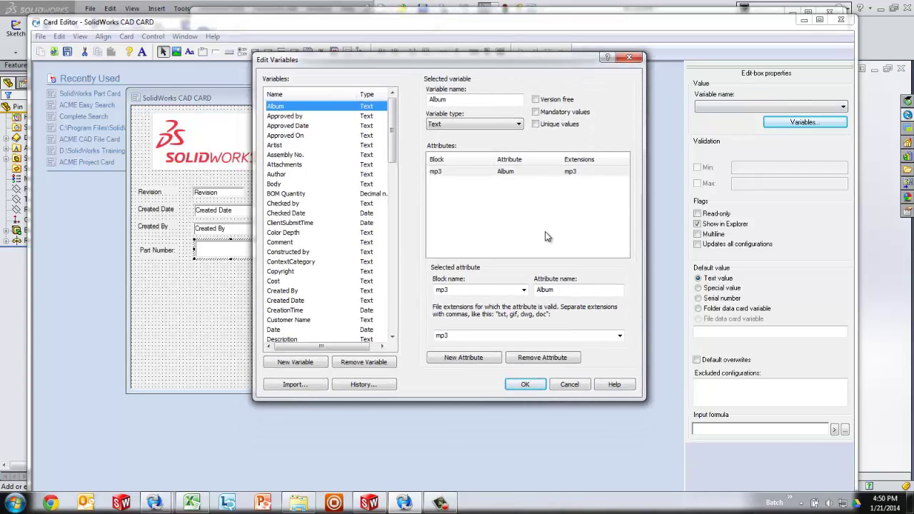
click(303, 363)
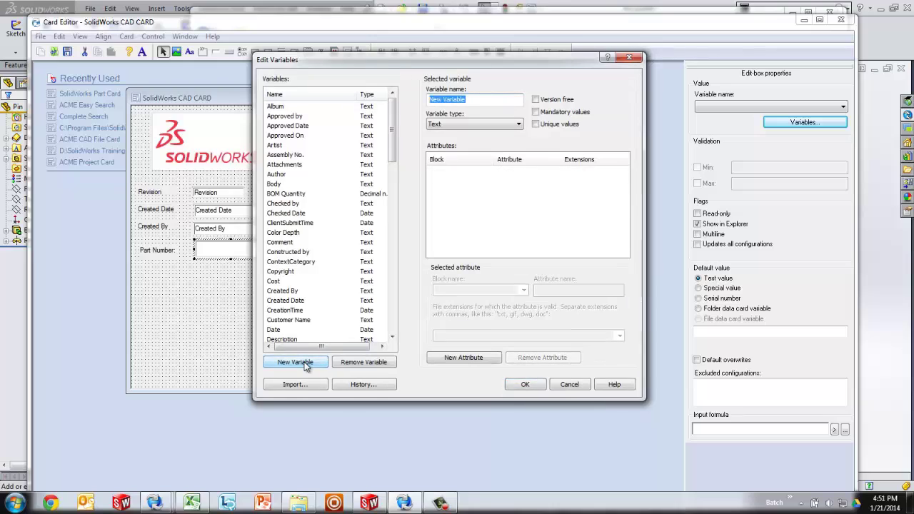
text(Part Number)
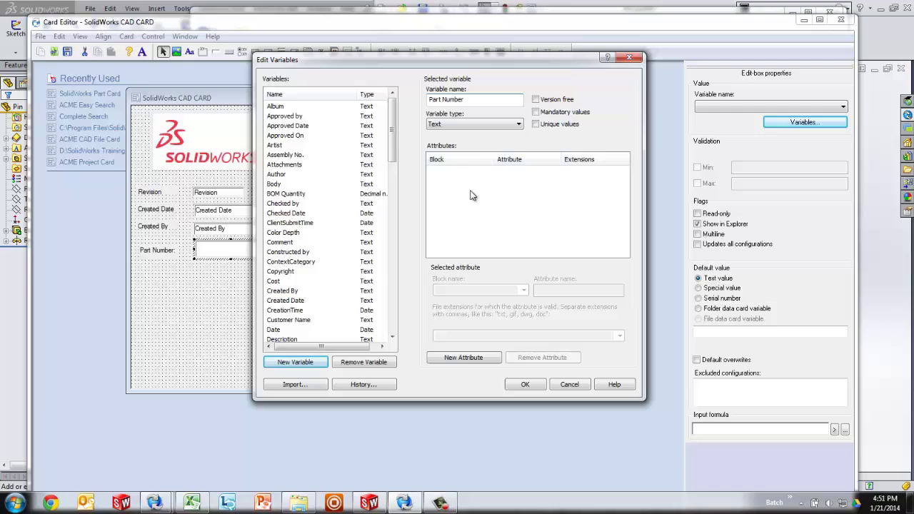
click(444, 124)
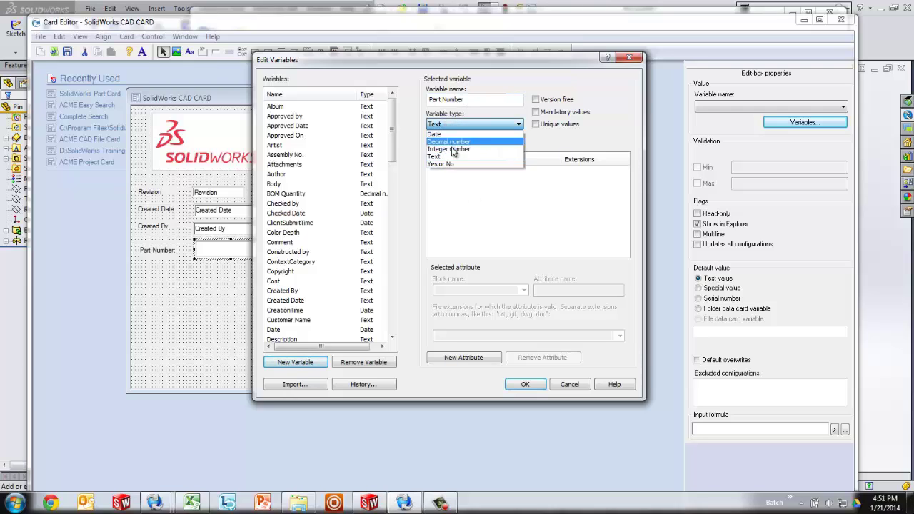
click(456, 152)
click(444, 125)
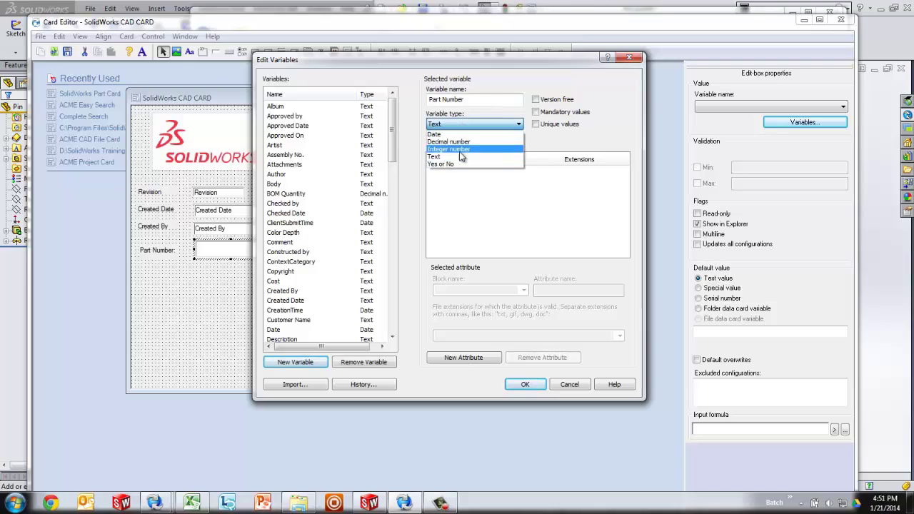
click(446, 130)
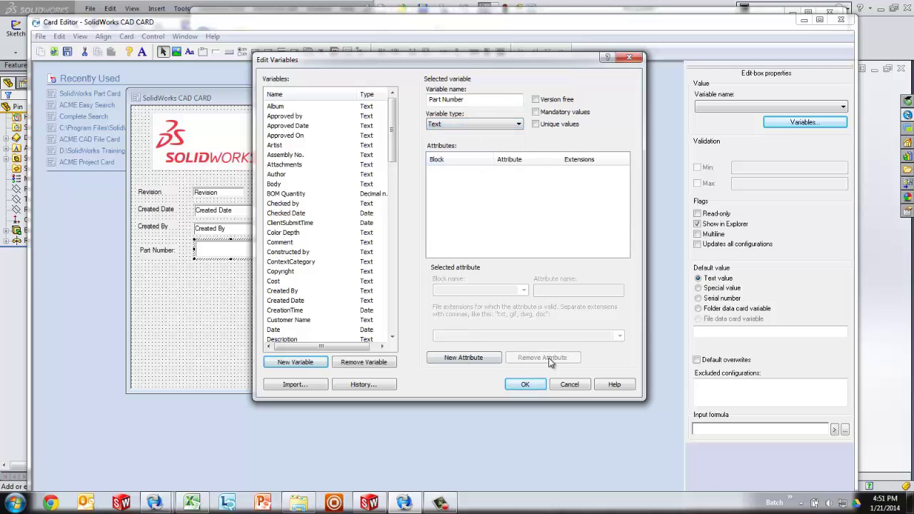
Step: Add a new attribute to Part Number applying to slddrw, sldasm, sldprt files
click(478, 358)
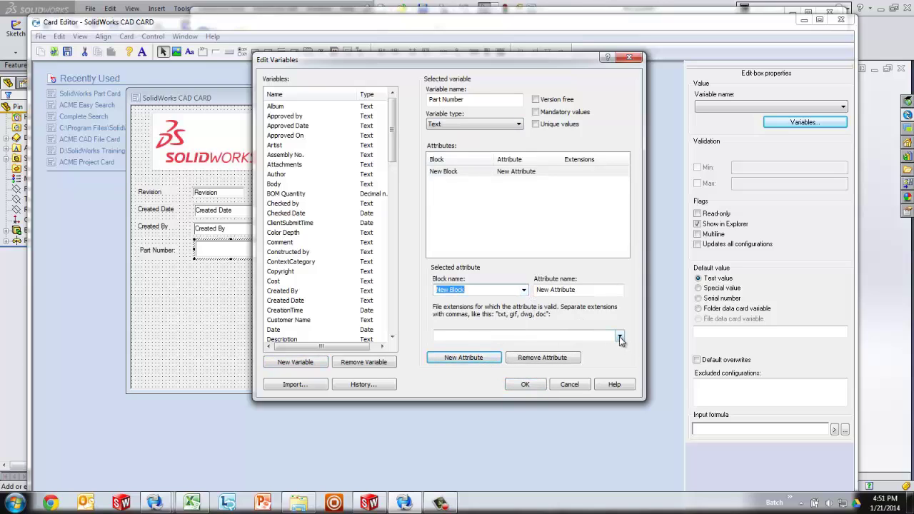
click(619, 337)
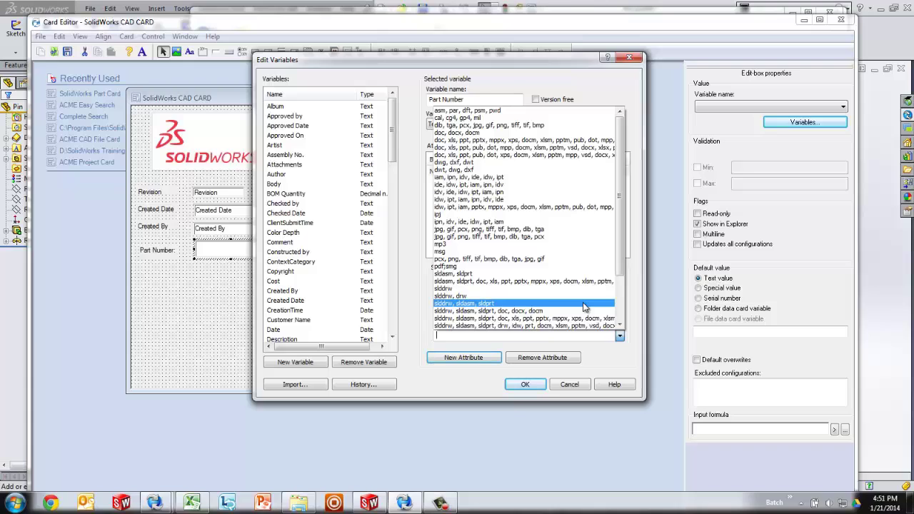
click(491, 304)
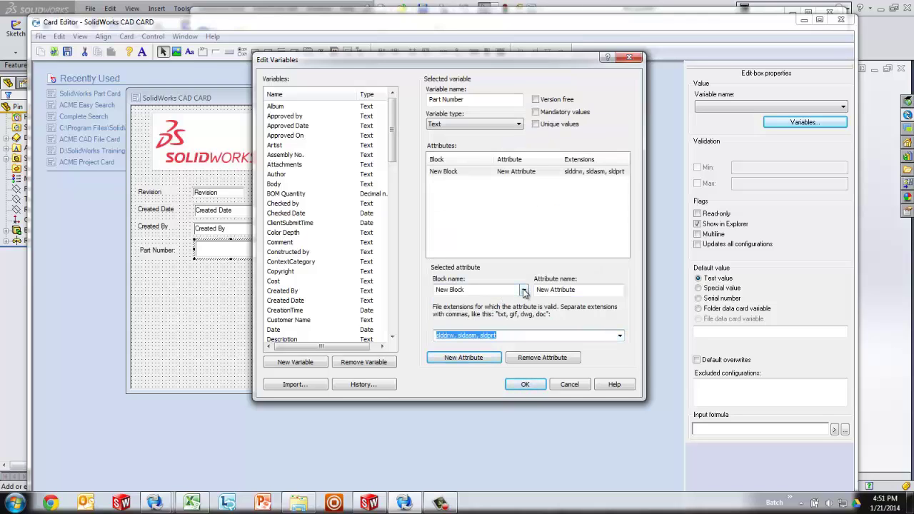
Step: Set the attribute's block name to CustomProperty
click(524, 291)
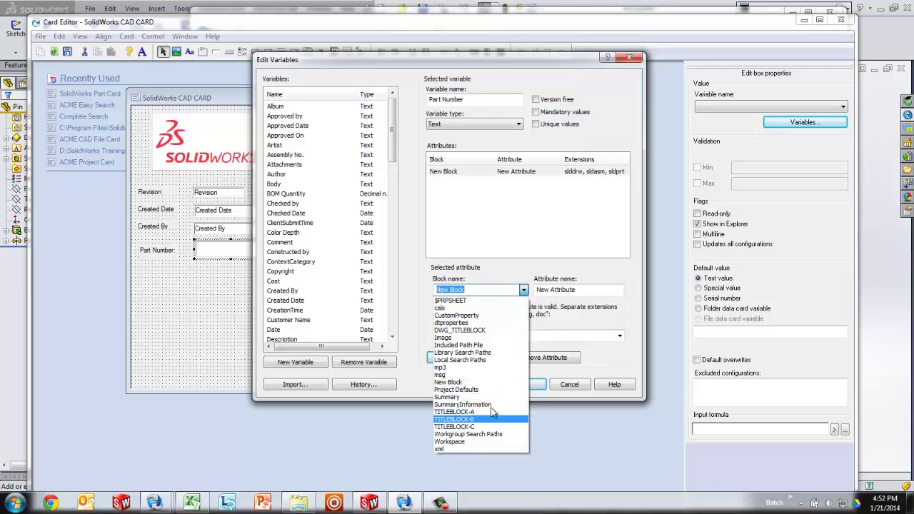
click(604, 359)
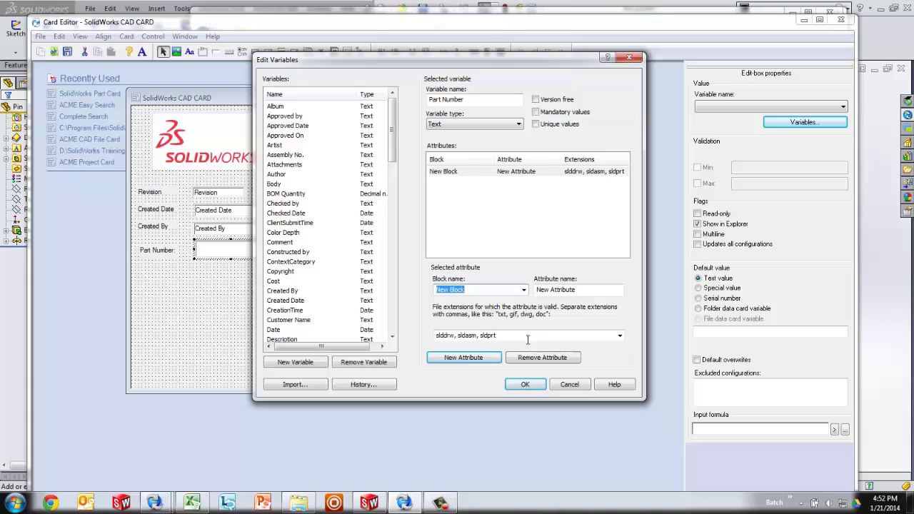
click(525, 290)
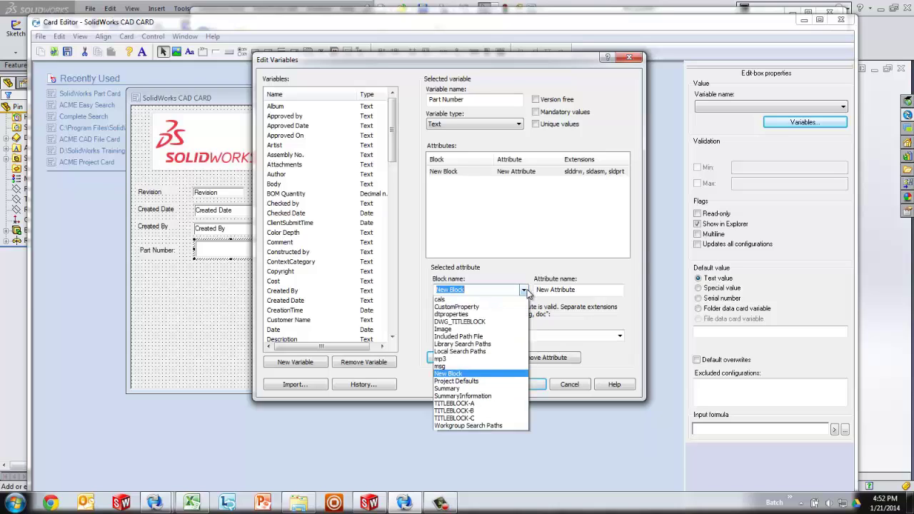
click(457, 315)
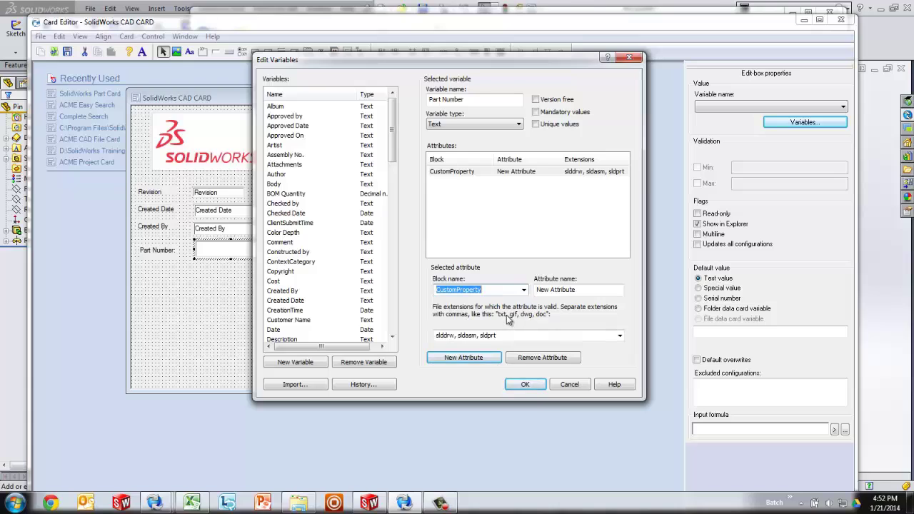
click(526, 292)
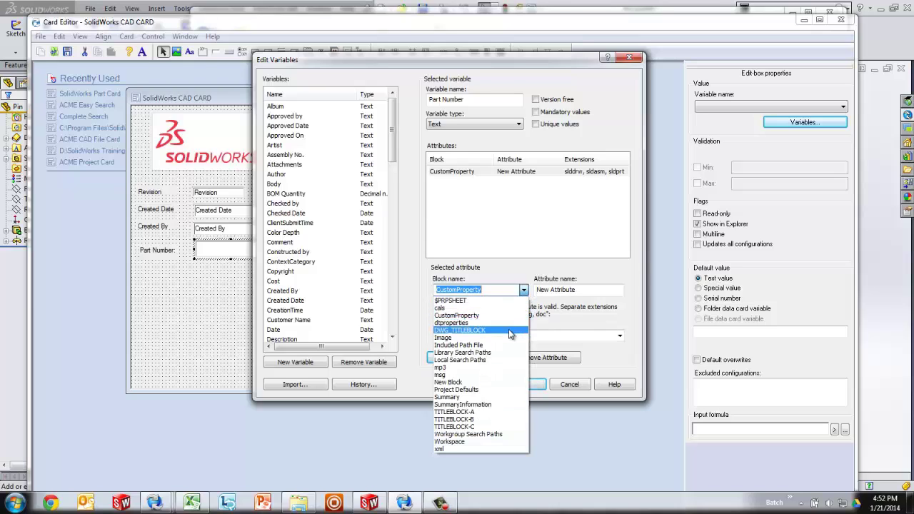
click(500, 288)
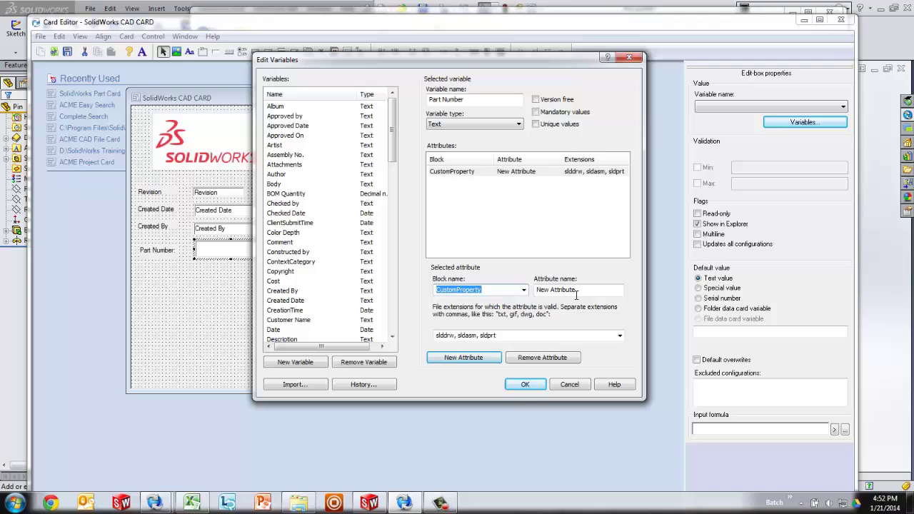
Step: Replace the attribute name with 'PartNumber'
drag(580, 291, 511, 288)
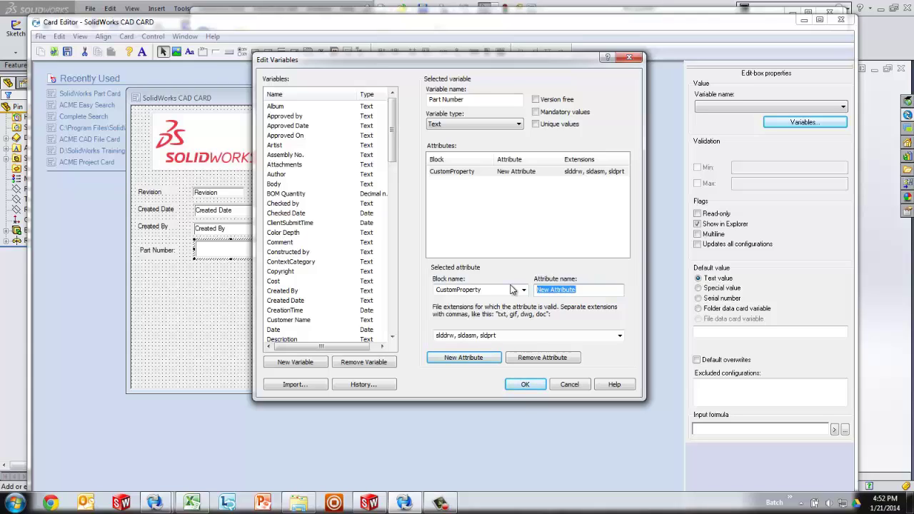
text(Part Number)
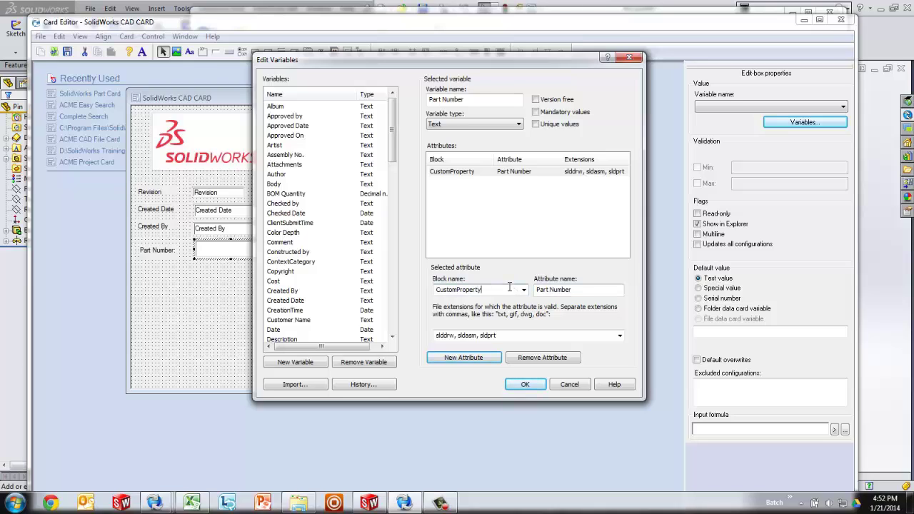
double_click(509, 286)
click(552, 289)
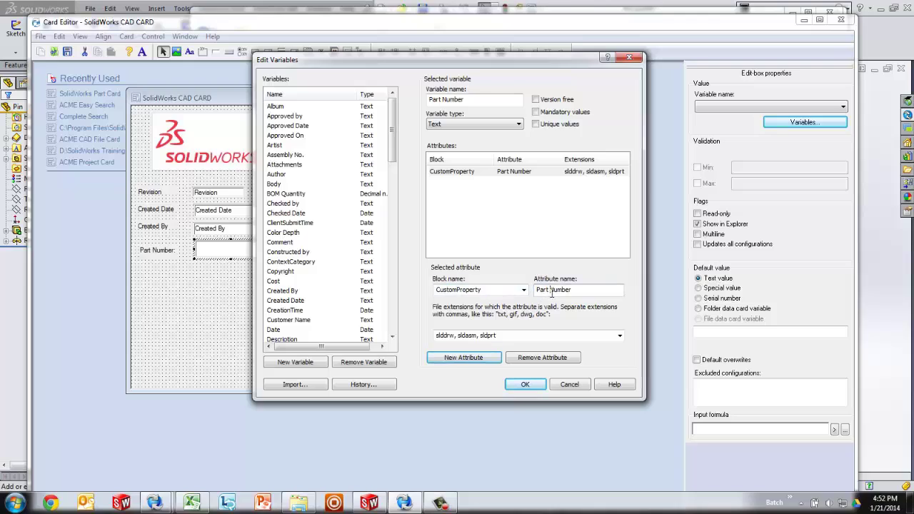
key(BackSpace)
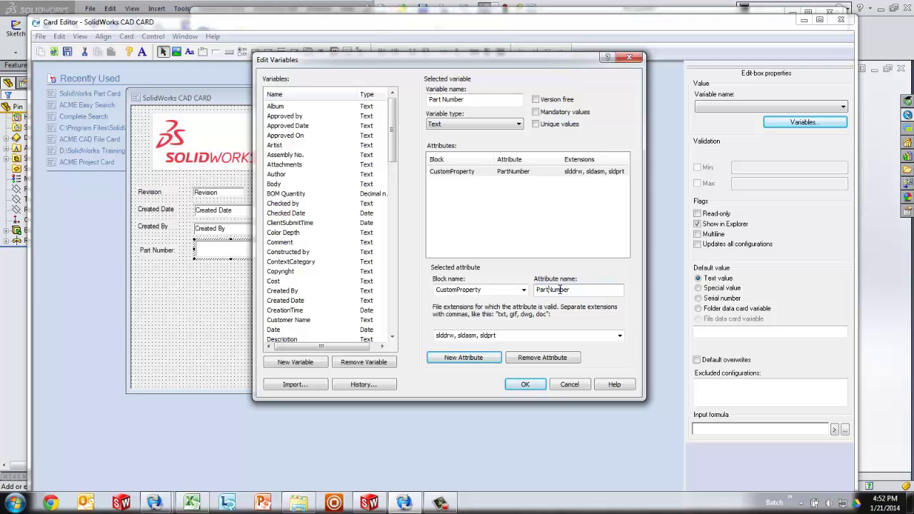
drag(577, 289, 513, 286)
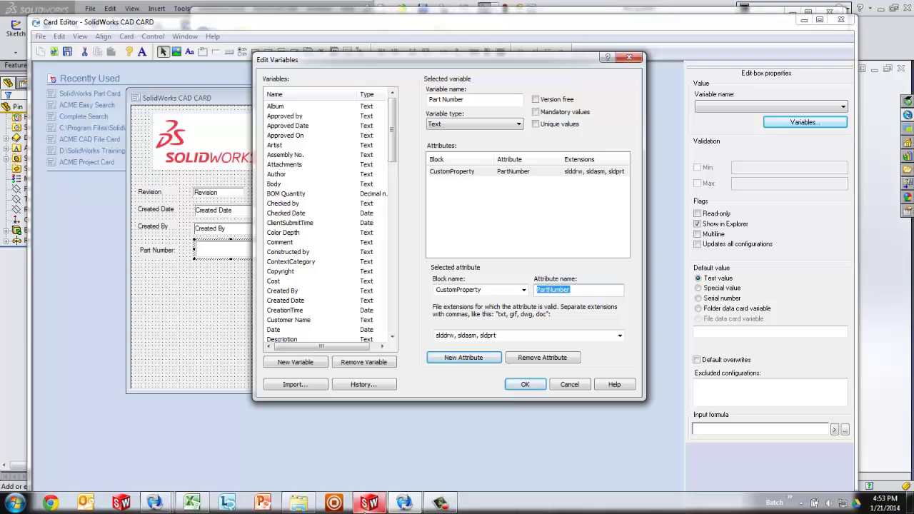
click(367, 504)
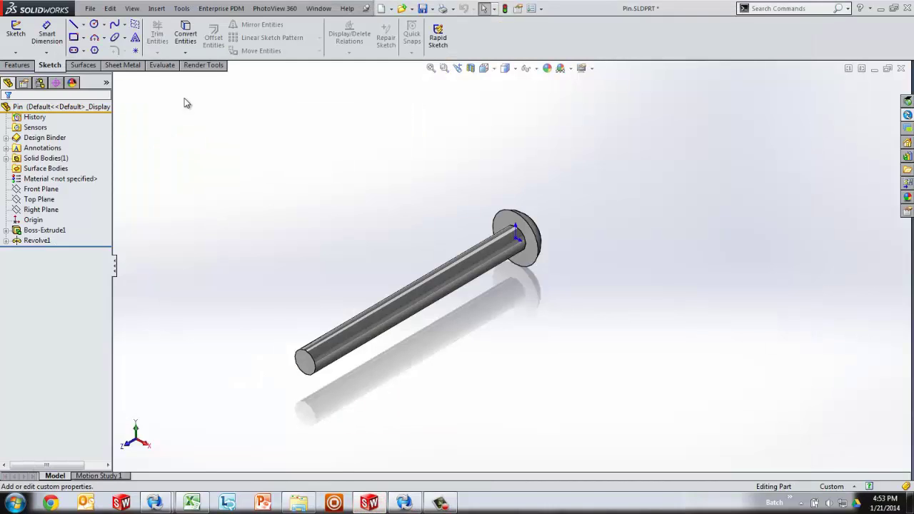
click(90, 8)
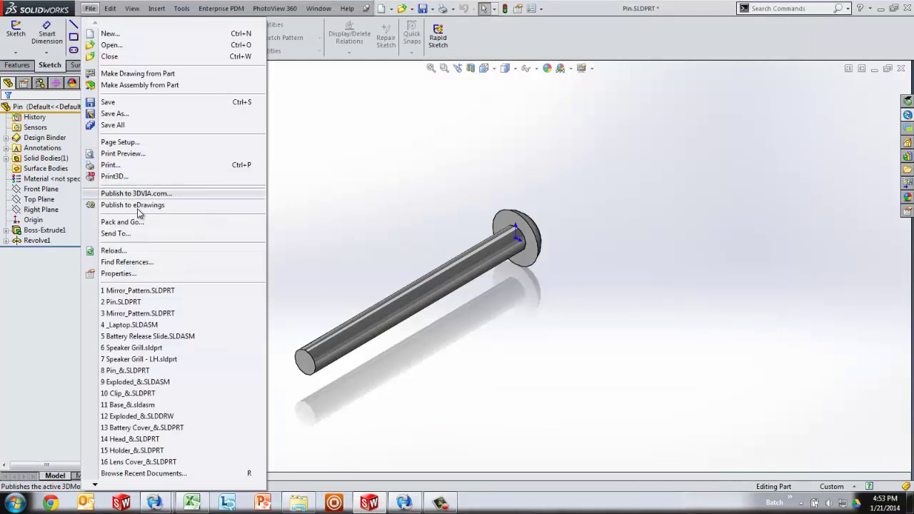
click(117, 274)
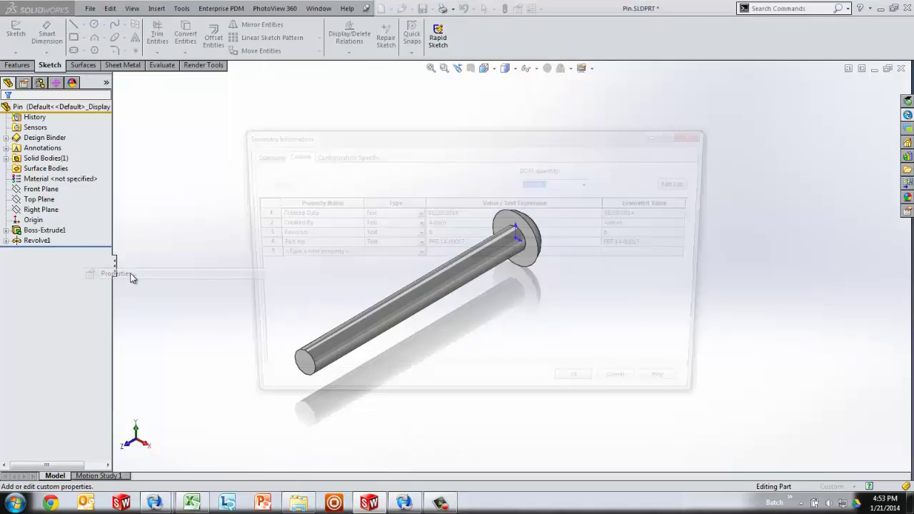
click(308, 243)
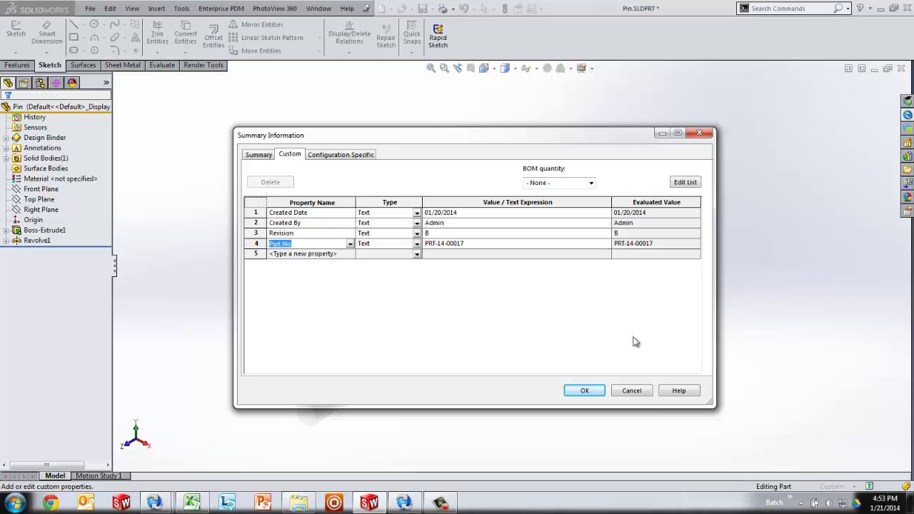
click(599, 391)
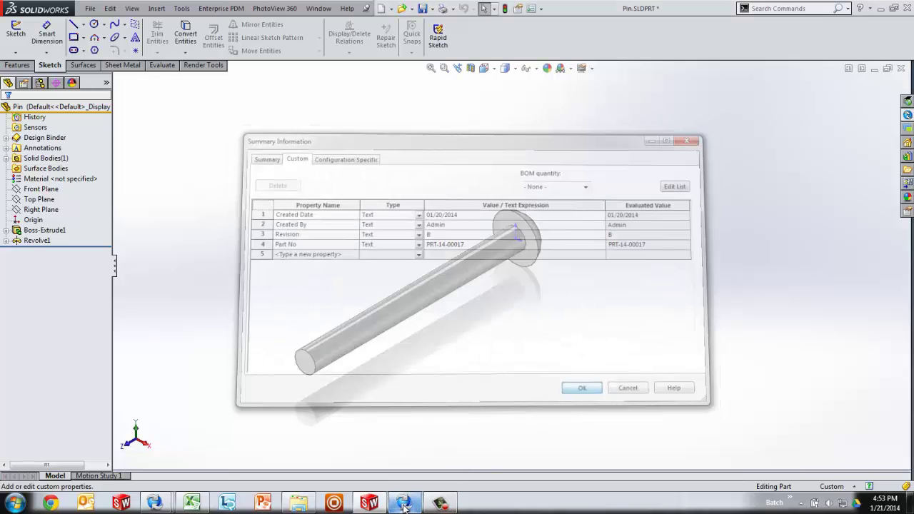
Step: Change the Part Number variable's attribute name from PartNumber to 'Part No' and confirm
click(404, 503)
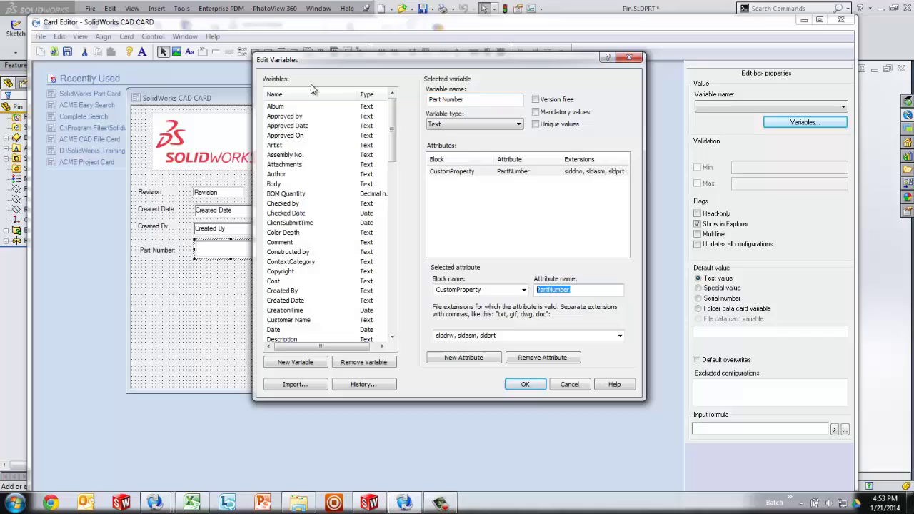
click(591, 290)
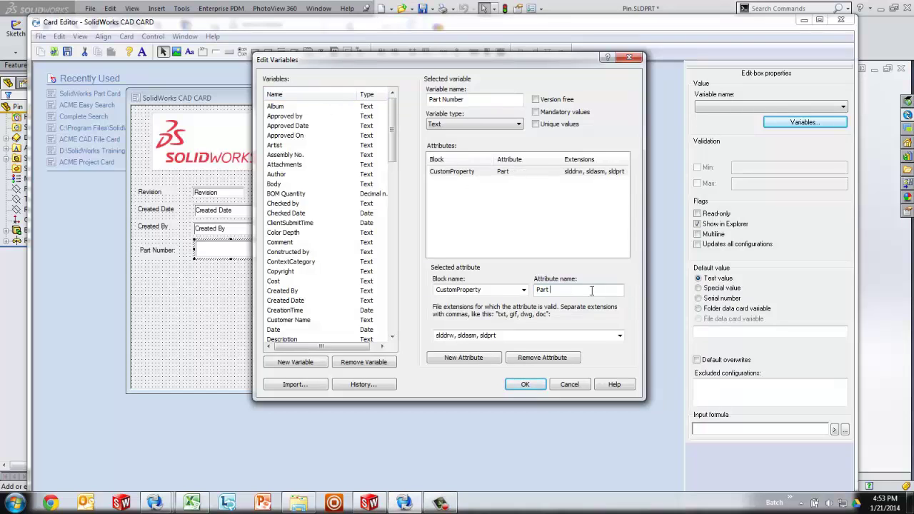
text(o)
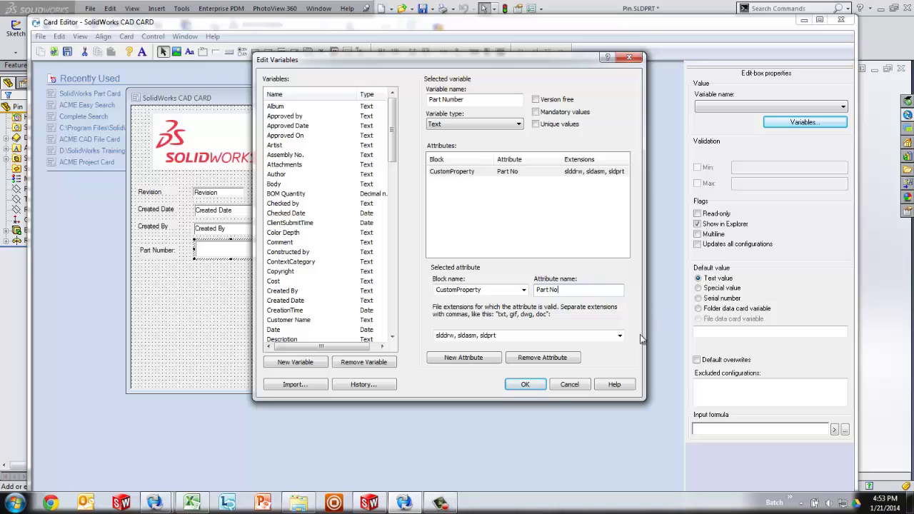
click(535, 388)
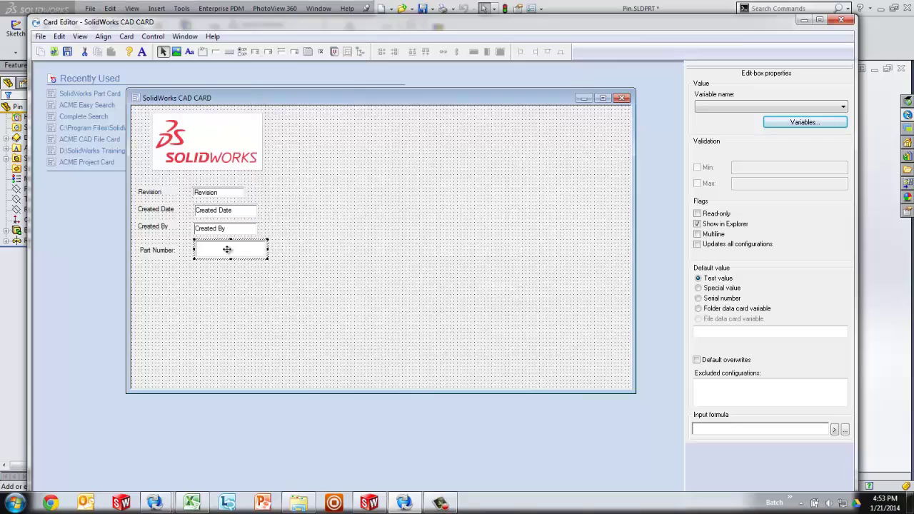
Step: Link the Part Number entry box to the Part Number variable and start saving the card
click(806, 107)
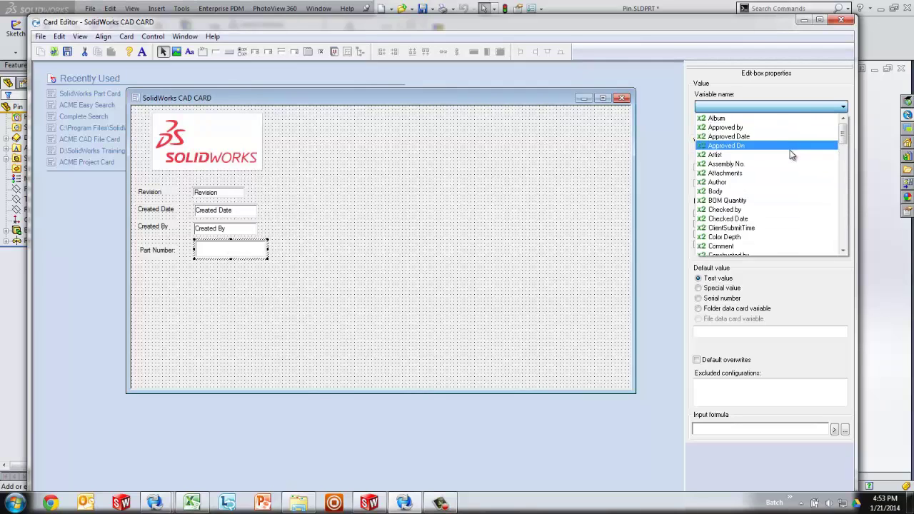
scroll(786, 164, down, 4)
scroll(778, 181, down, 9)
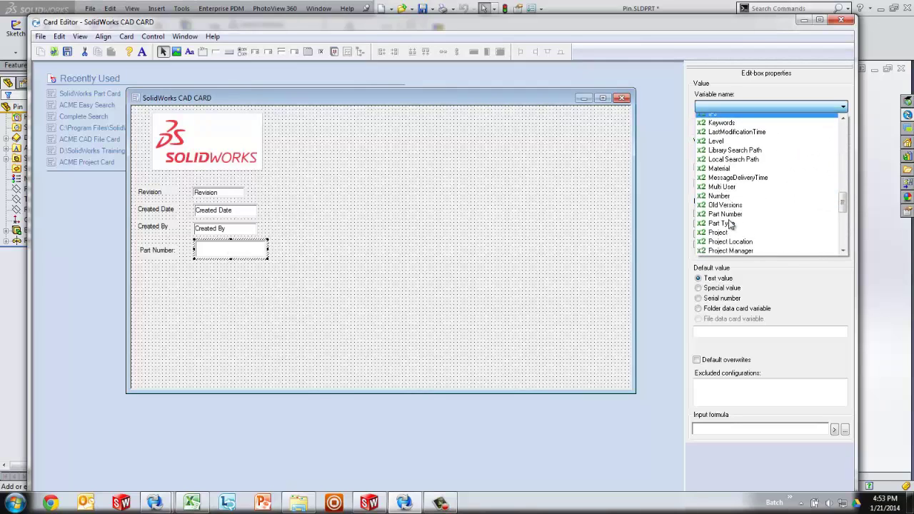
scroll(731, 225, down, 1)
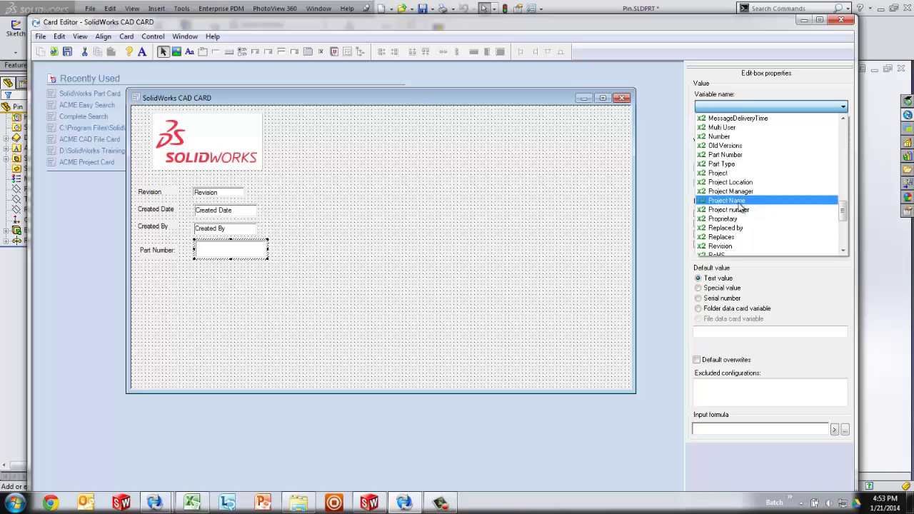
click(733, 155)
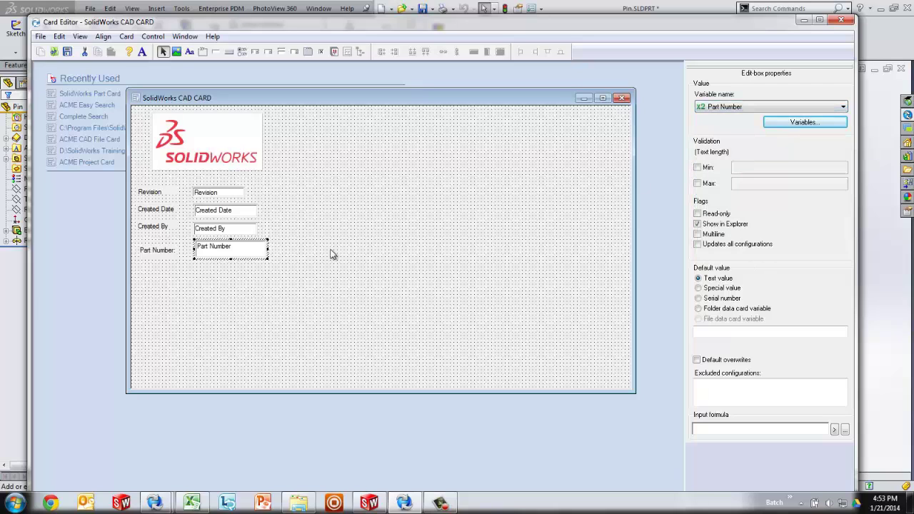
click(67, 52)
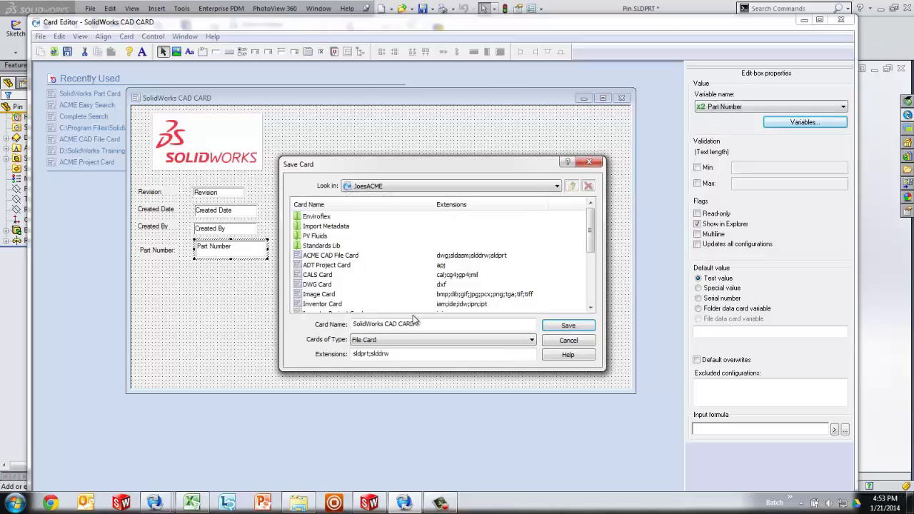
Step: Save the card as 'Test SolidWorks CAD CARD' in the Import Metadata folder
click(355, 324)
text(Test)
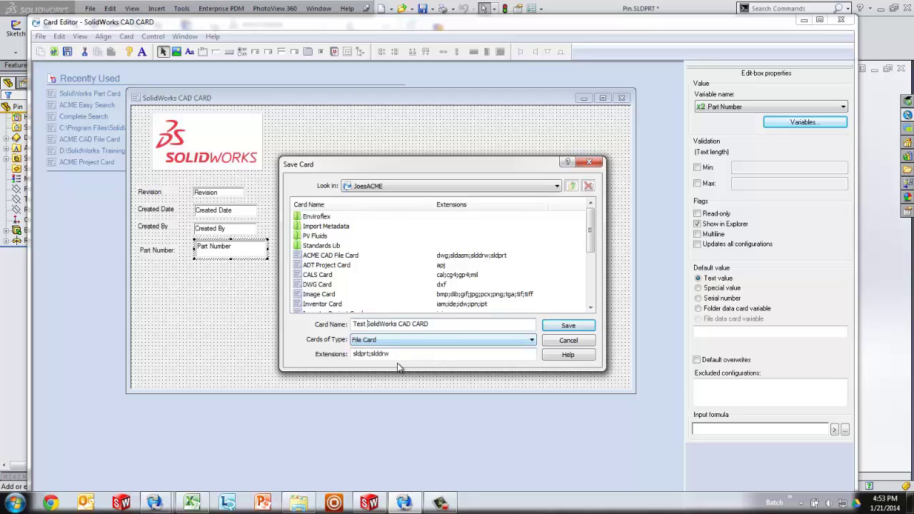
drag(400, 353, 337, 357)
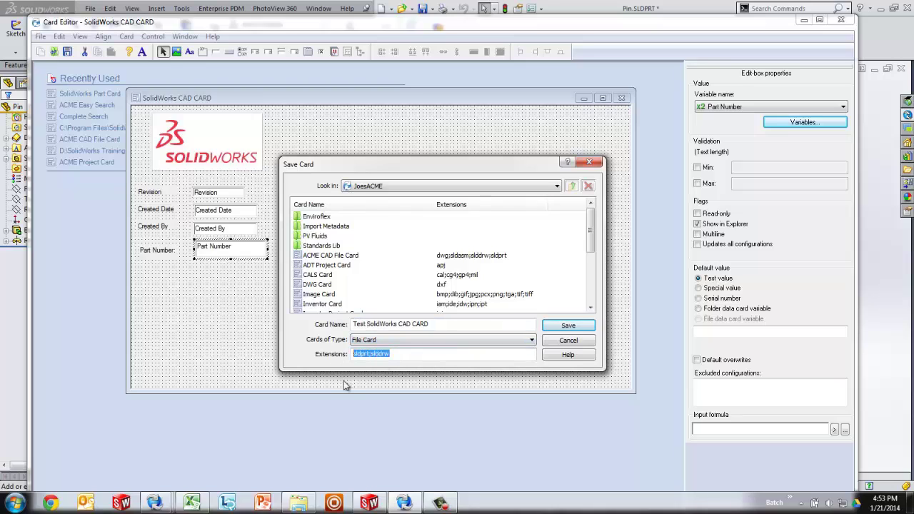
double_click(317, 226)
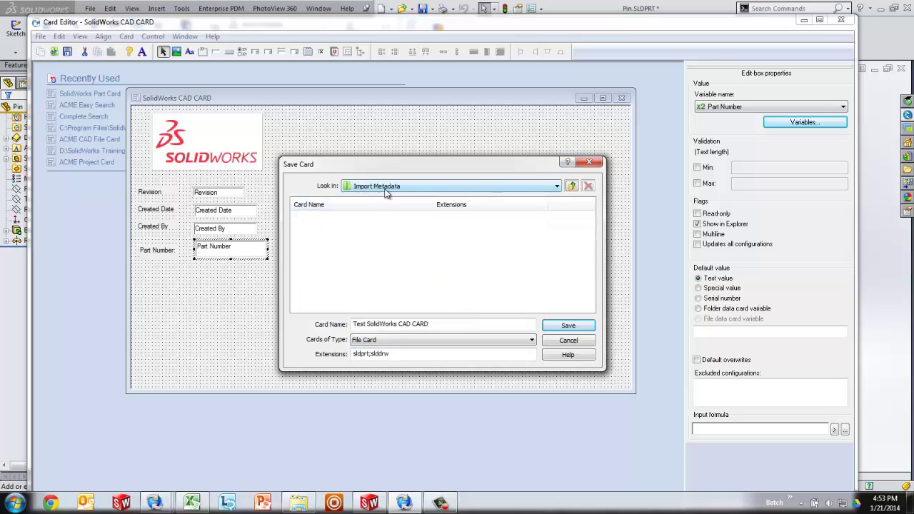
key(Return)
Step: Make the Part Number box match the Created By box size, save the card, and close the editor
click(227, 228)
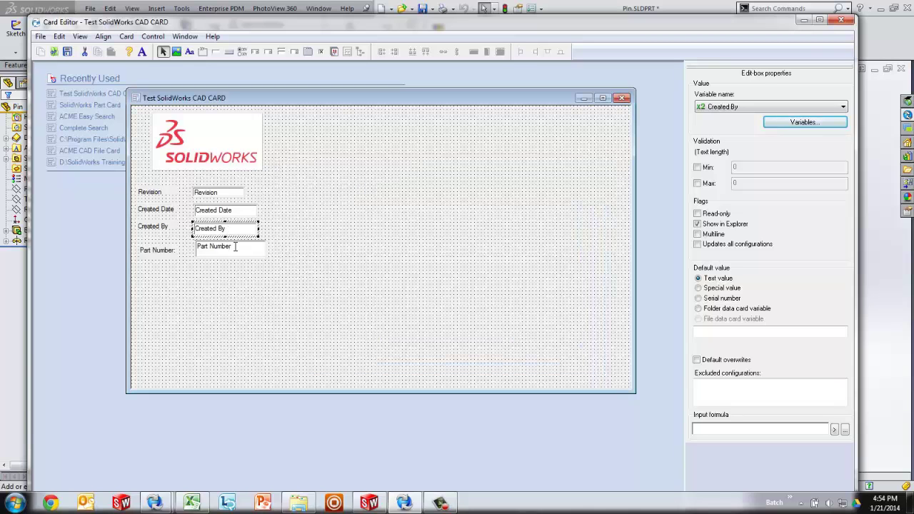
ctrl+click(236, 250)
click(497, 55)
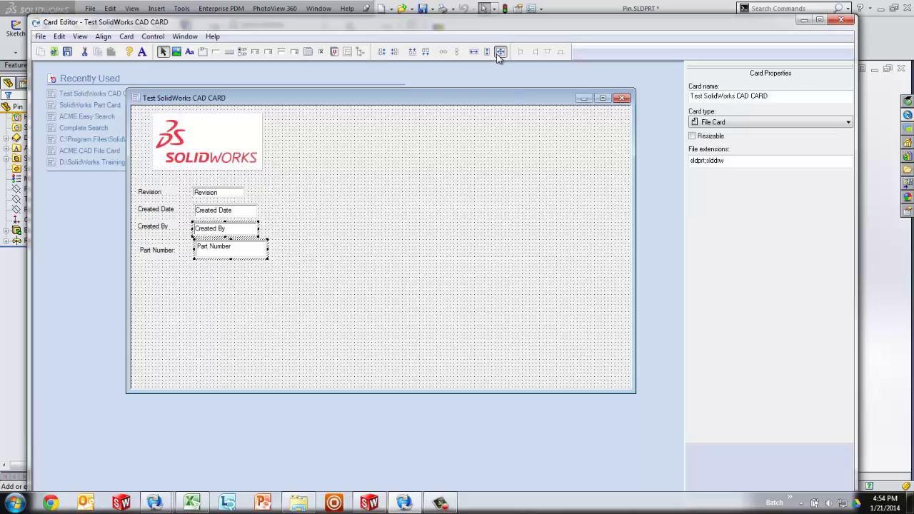
click(323, 239)
click(237, 248)
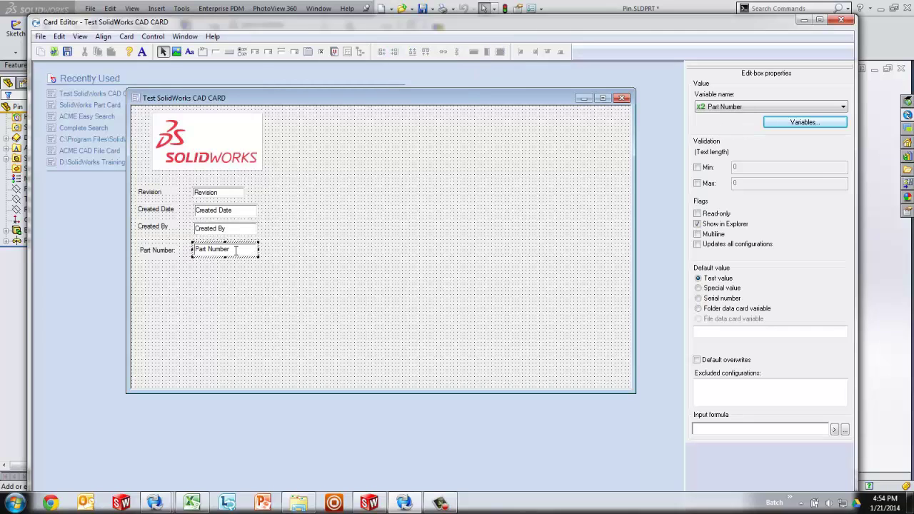
click(277, 221)
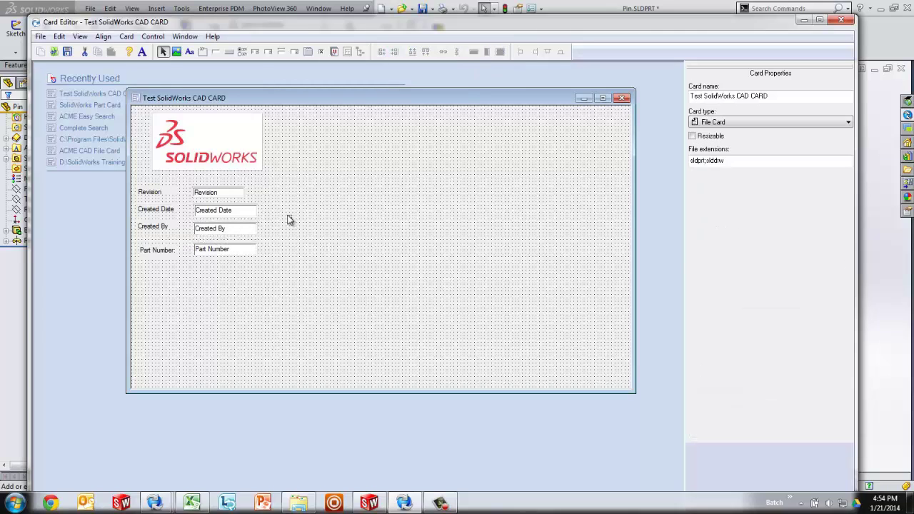
click(67, 52)
click(844, 21)
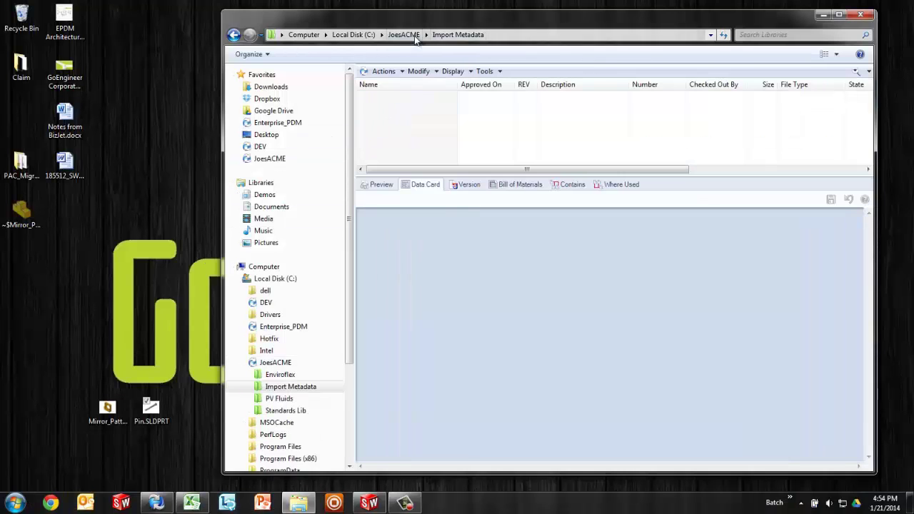
Step: Cut Test.SLDPRT from JoesACME, paste it into Import Metadata, and view its data card
click(415, 37)
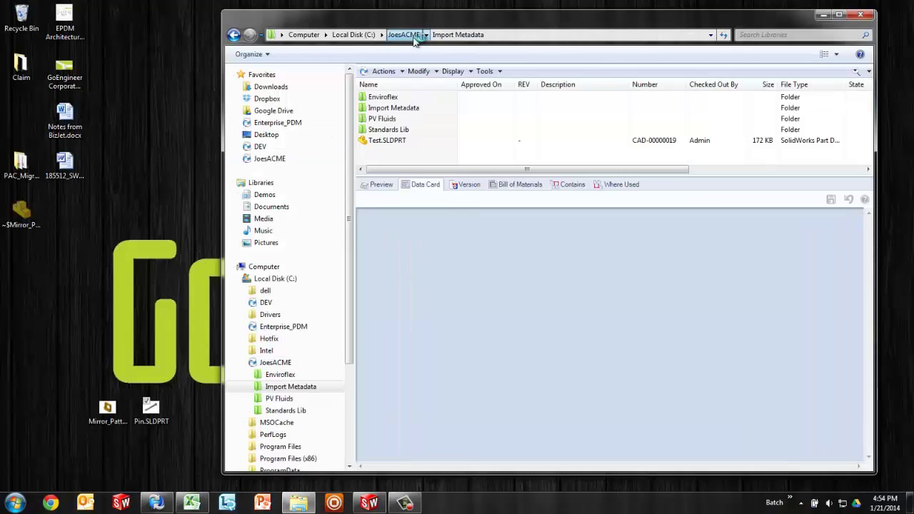
right_click(382, 145)
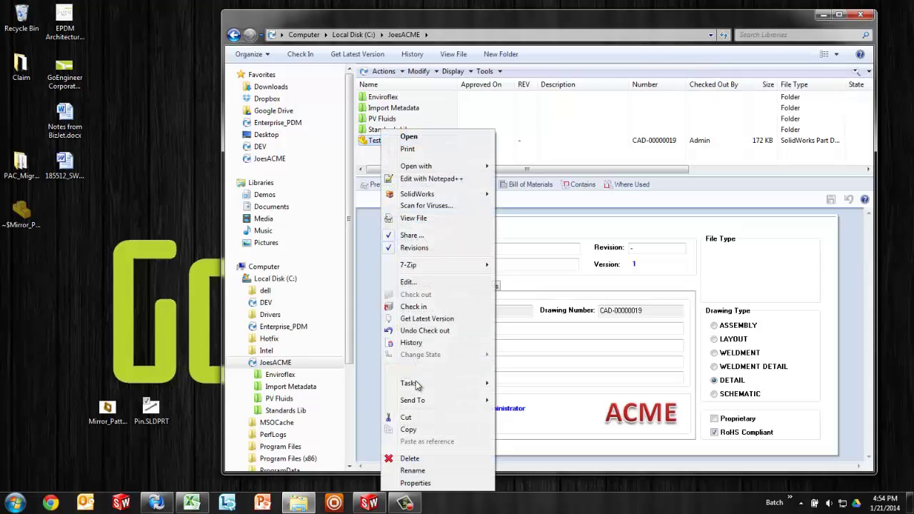
click(406, 418)
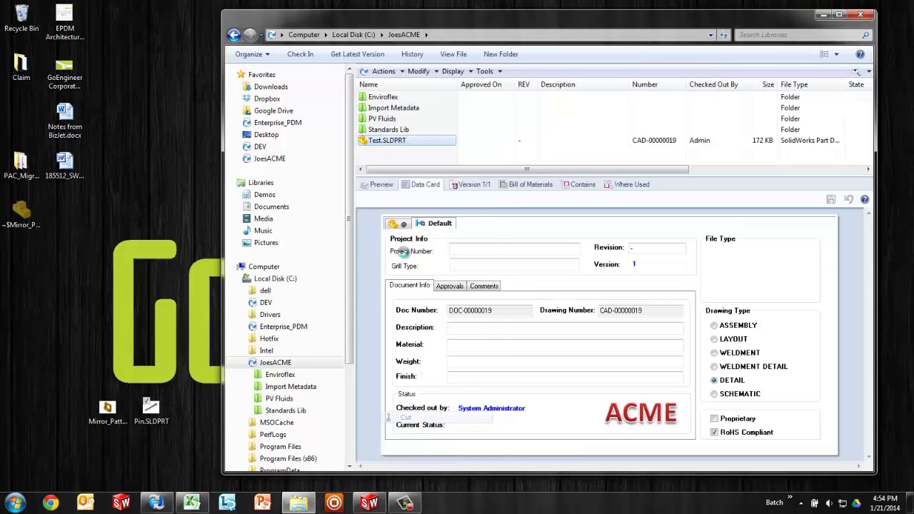
double_click(392, 110)
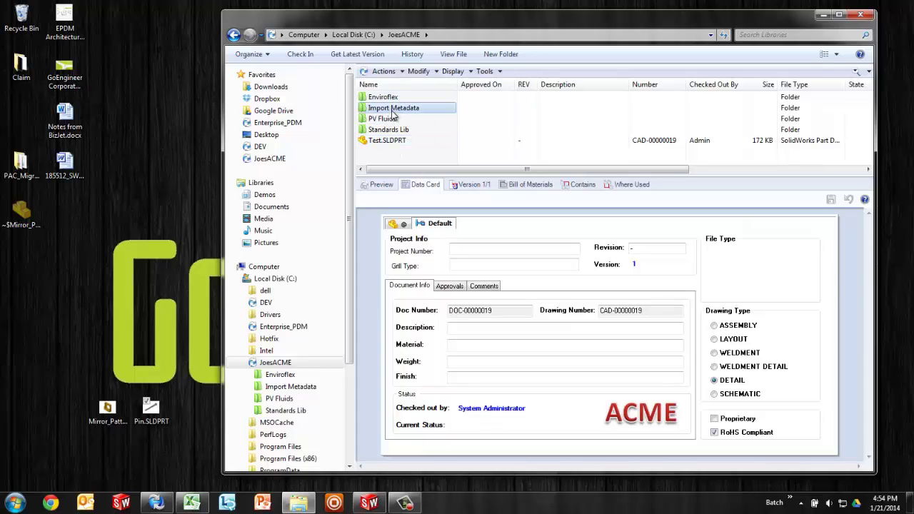
right_click(395, 124)
click(423, 180)
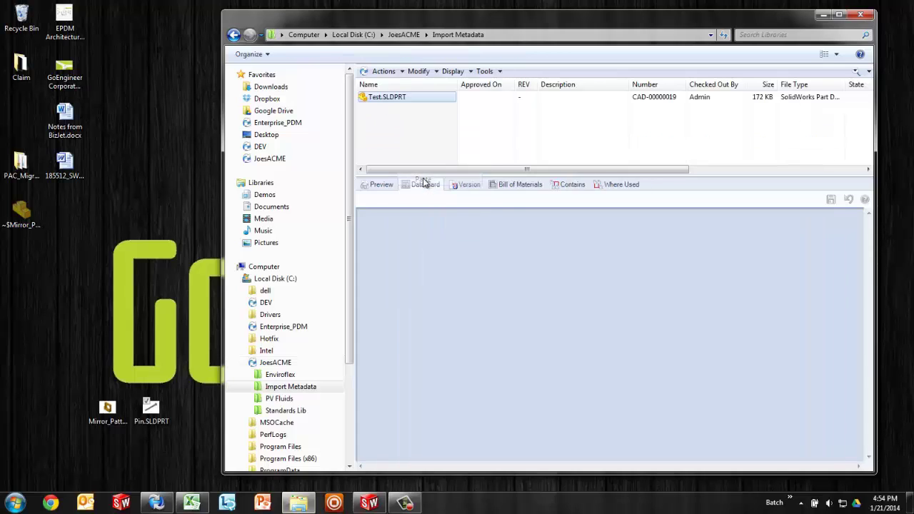
click(425, 185)
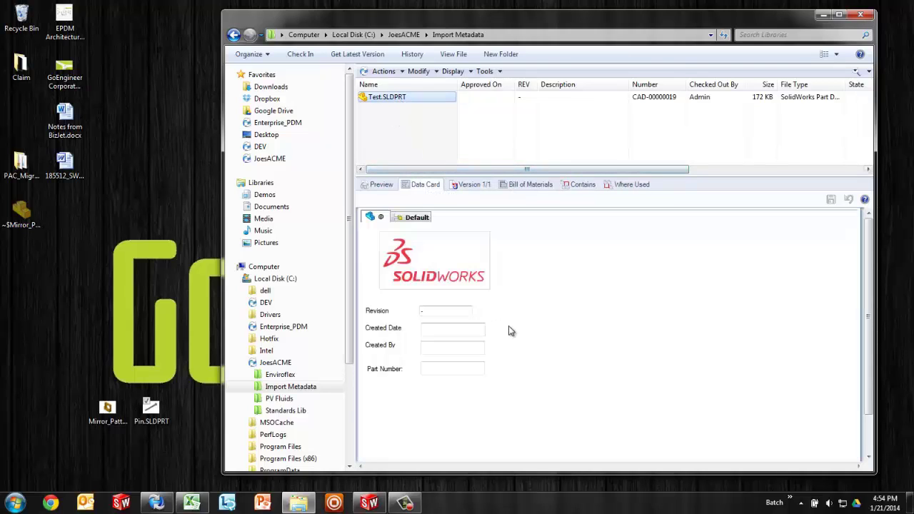
Step: Open Pin.SLDPRT and review its custom properties: Revision B and Part No PRT-14-00017
double_click(158, 414)
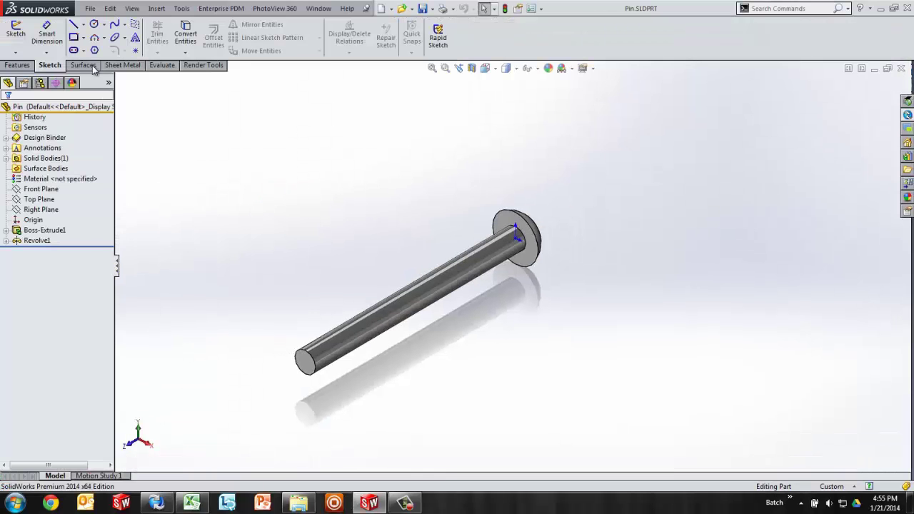
click(91, 9)
click(121, 275)
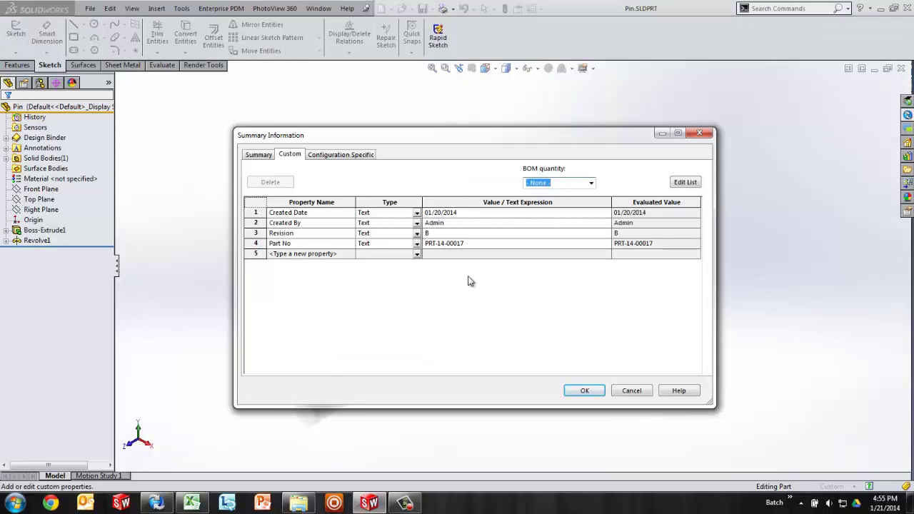
click(580, 392)
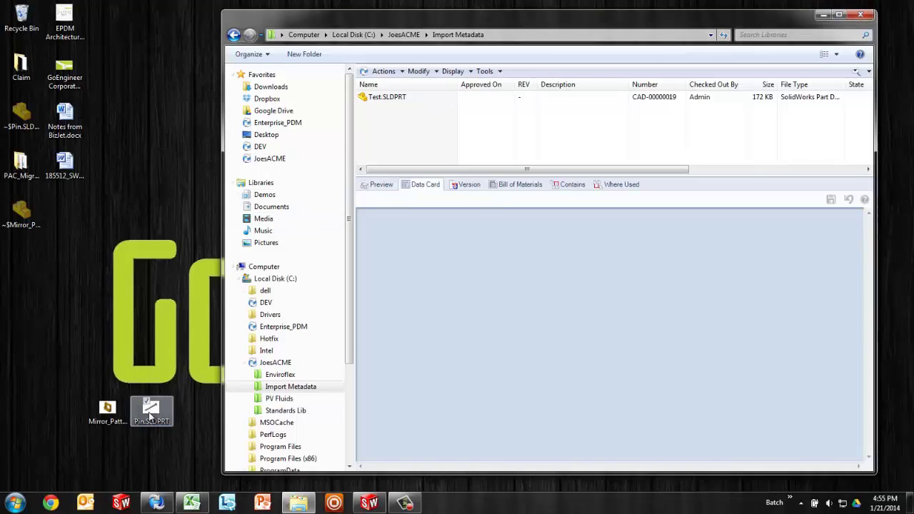
Step: Copy Pin.SLDPRT from the desktop into Import Metadata and reload its data card
drag(153, 412, 398, 135)
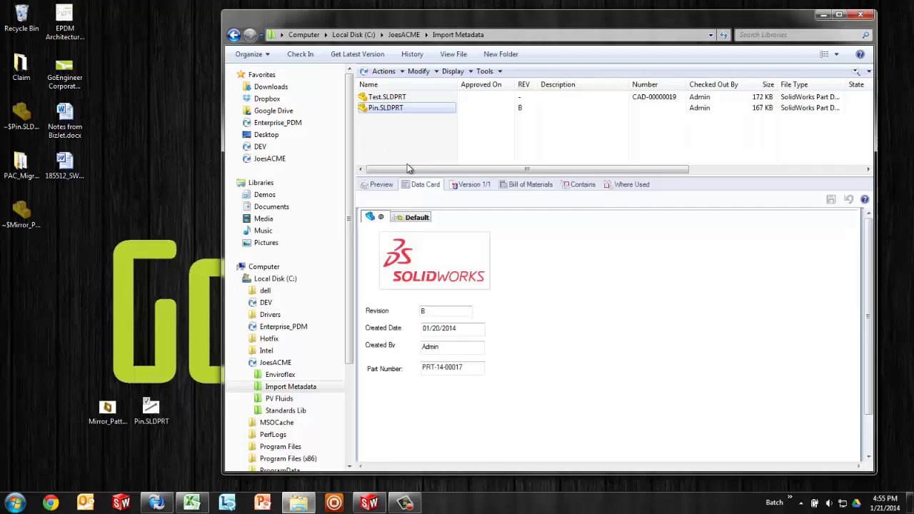
click(446, 315)
click(464, 331)
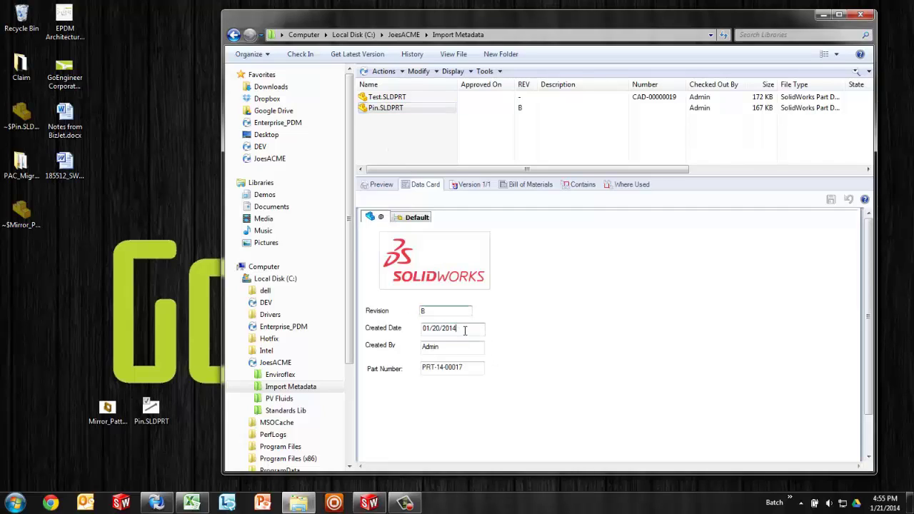
drag(465, 331, 395, 334)
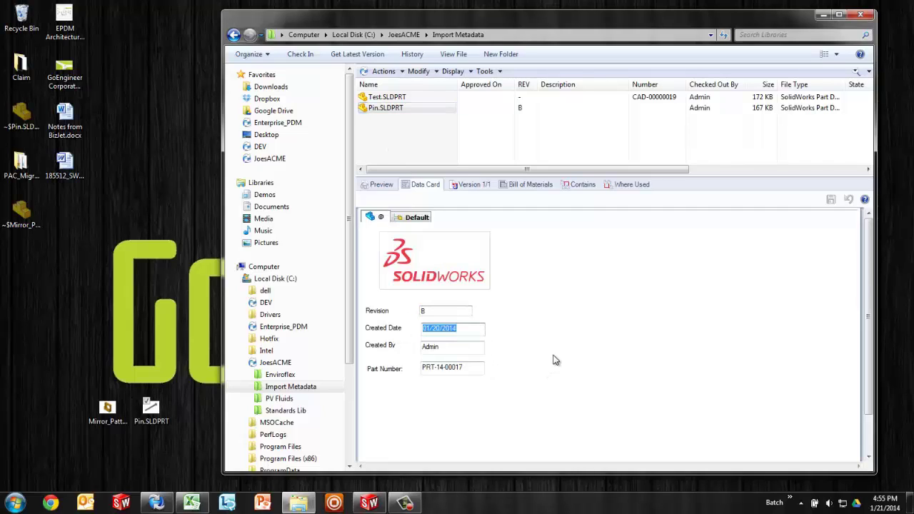
click(408, 149)
click(409, 109)
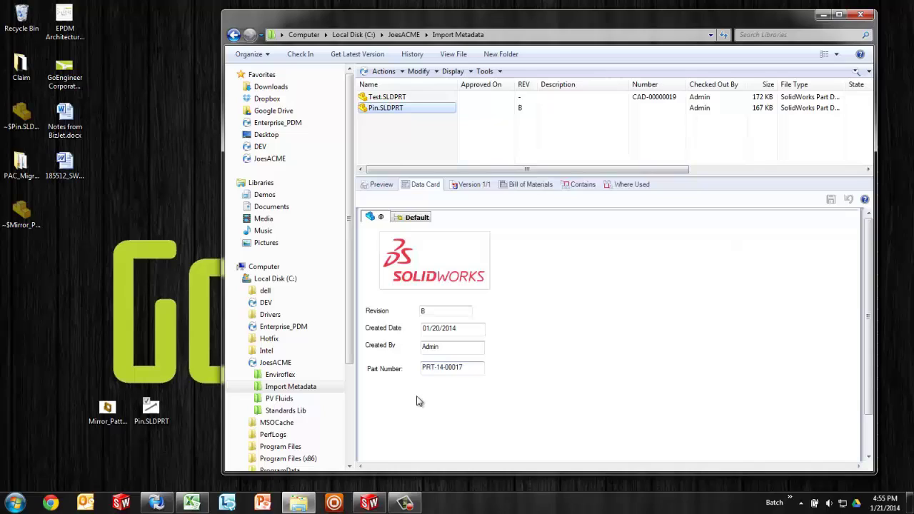
Step: Change Pin's Created Date day to 19, making it 01/19/2014, and save the card
click(466, 327)
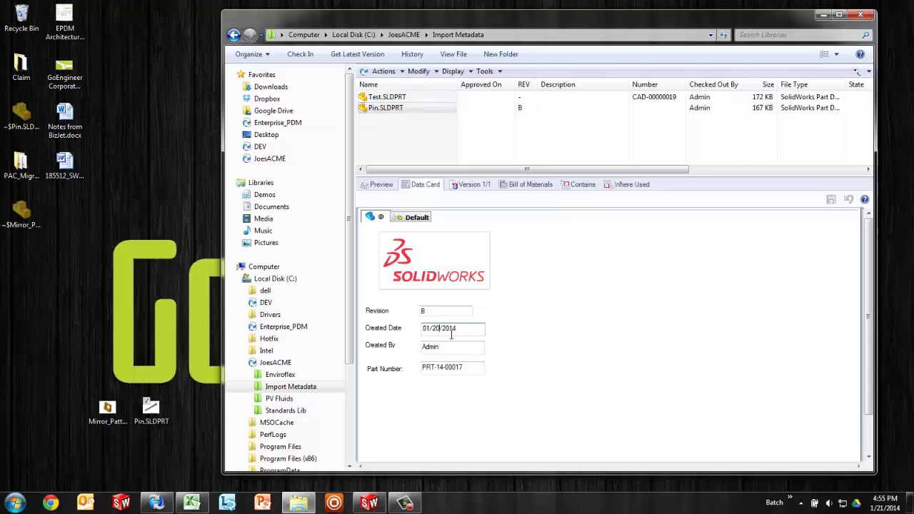
key(Left)
key(Left)
key(Left)
key(Left)
key(Left)
key(BackSpace)
key(BackSpace)
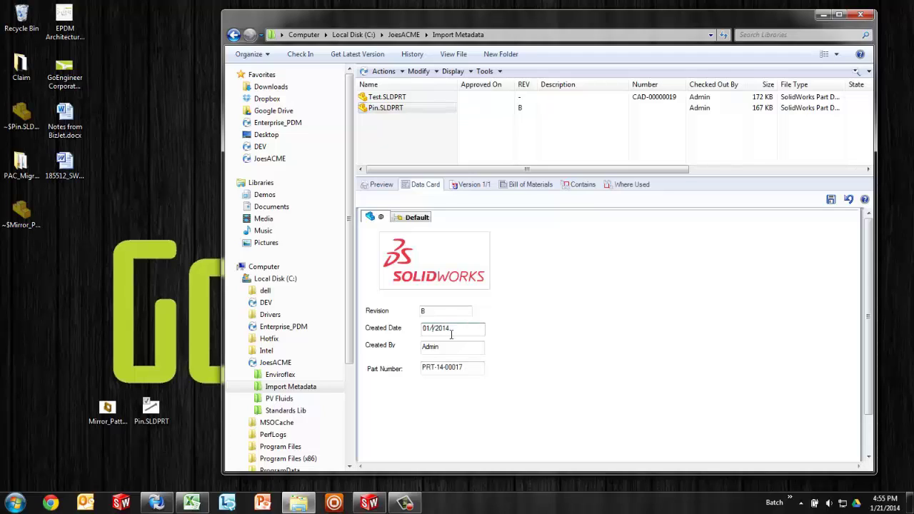
text(19)
click(832, 200)
click(397, 105)
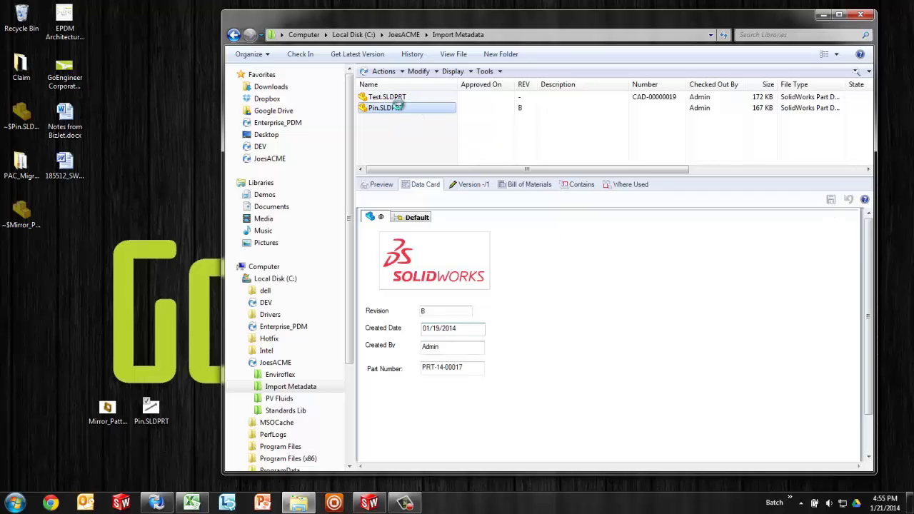
Step: Open Pin.SLDPRT from the vault and verify its Created Date property reads 01/19/2014
double_click(398, 107)
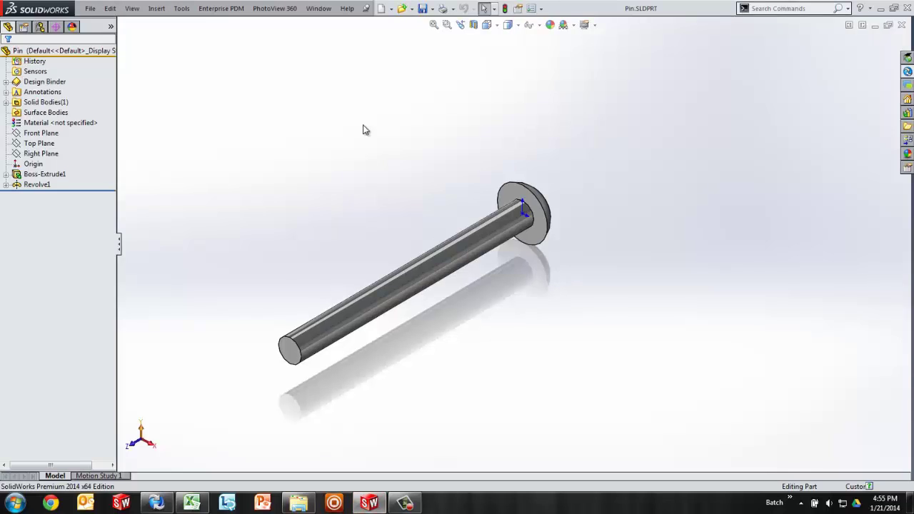
click(90, 8)
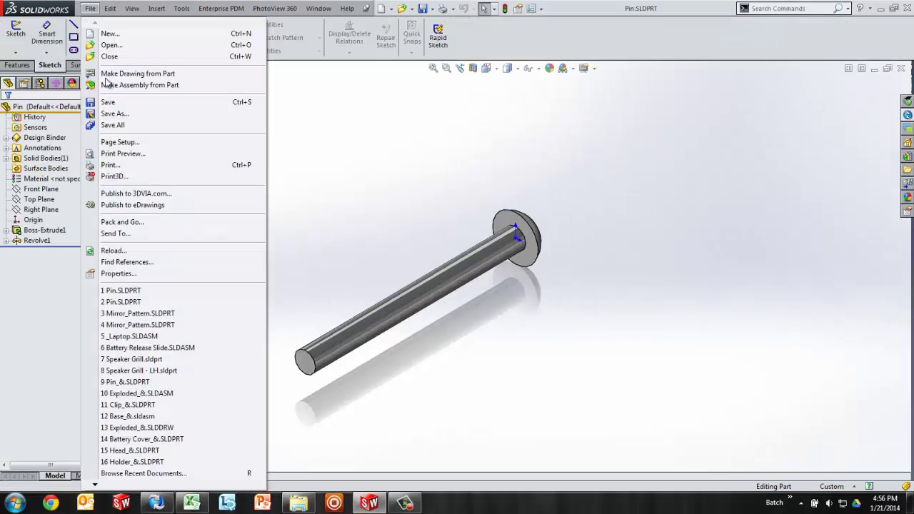
click(123, 273)
click(439, 214)
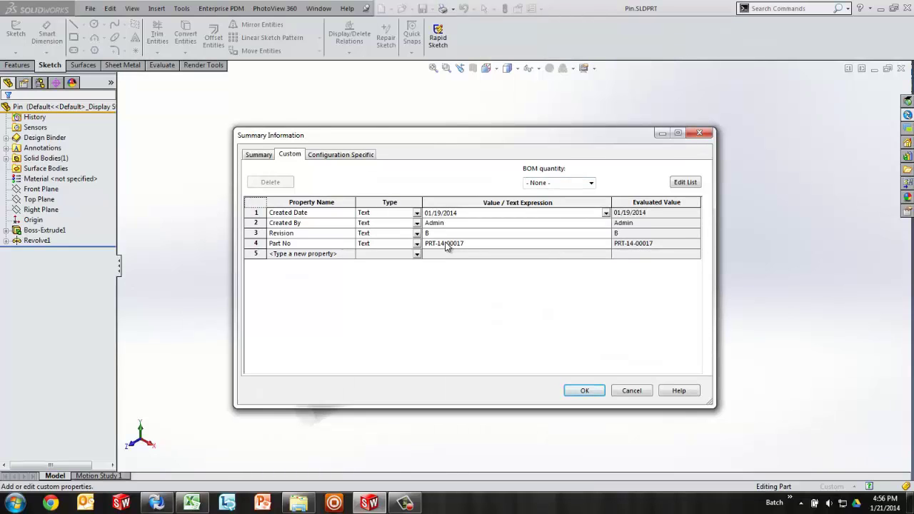
click(585, 391)
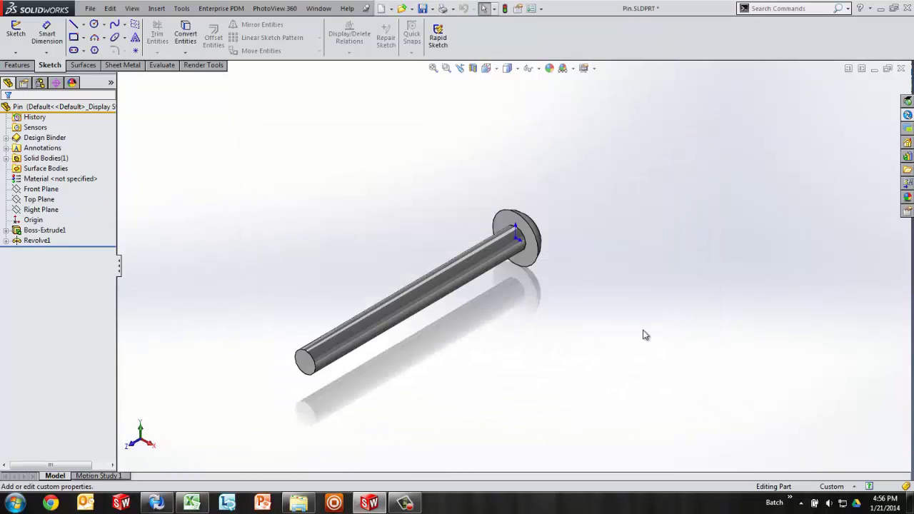
Step: Close the Pin part without saving and minimize SolidWorks
click(901, 68)
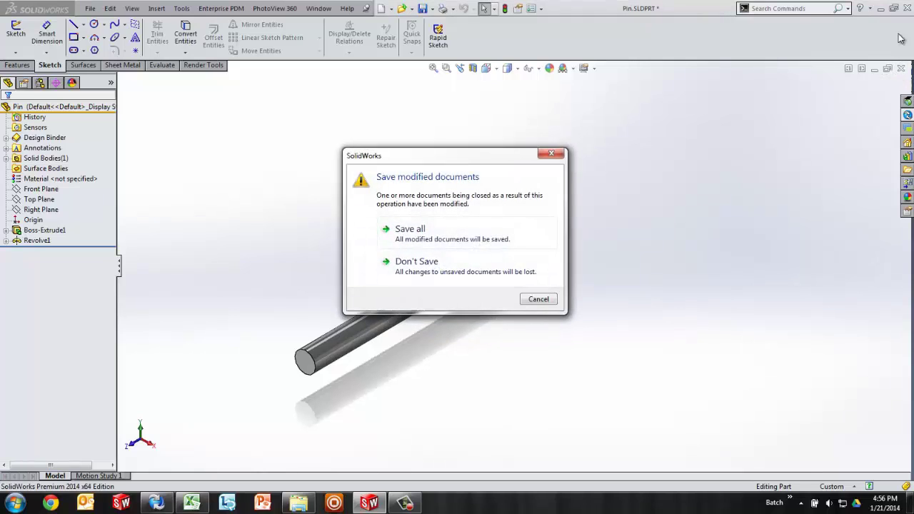
click(437, 266)
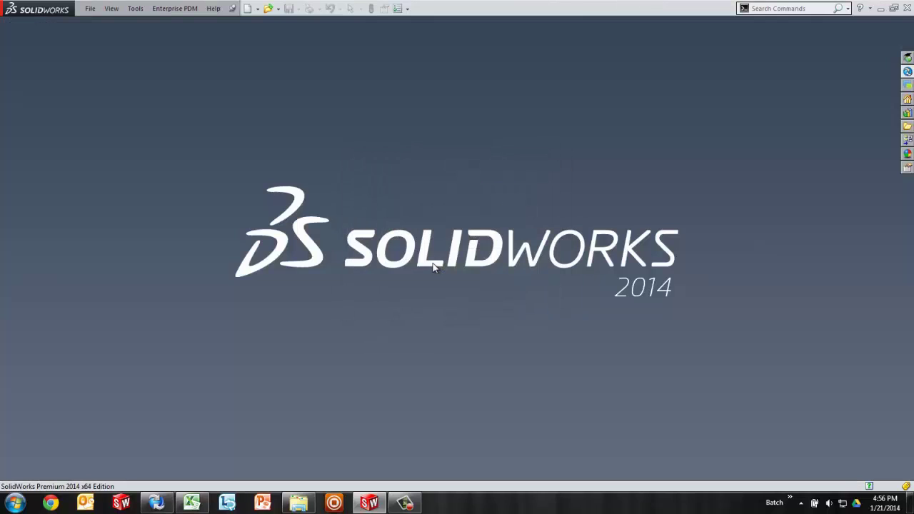
click(881, 7)
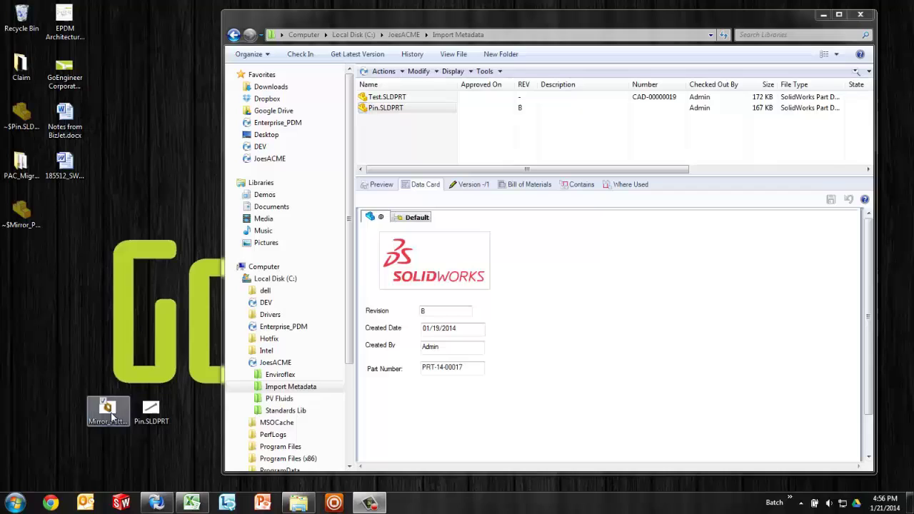
Step: Copy Mirror_Pattern.SLDPRT from the desktop into Import Metadata and save Part Number 12345678 on its card
drag(150, 409, 407, 147)
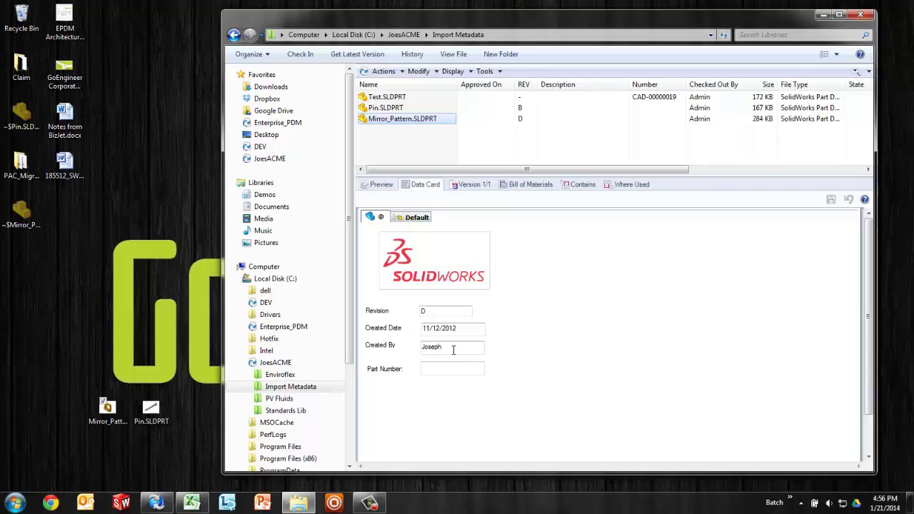
double_click(429, 311)
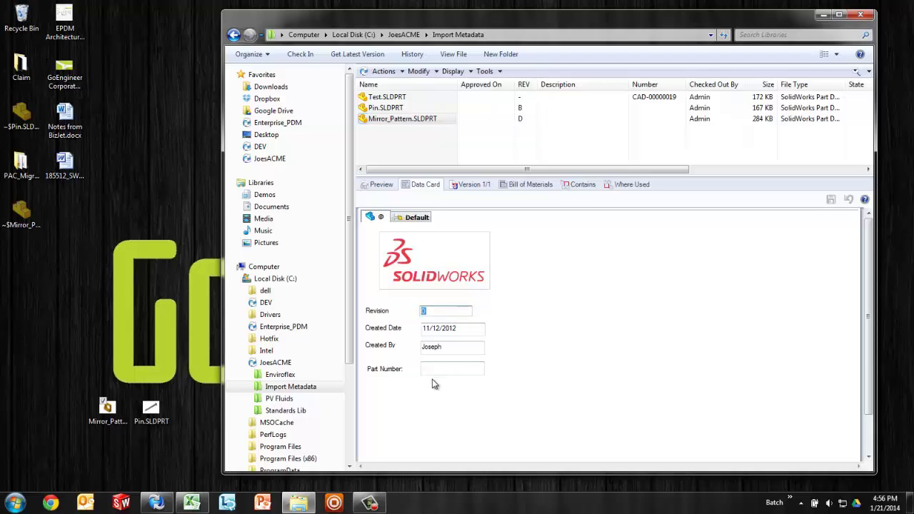
click(436, 369)
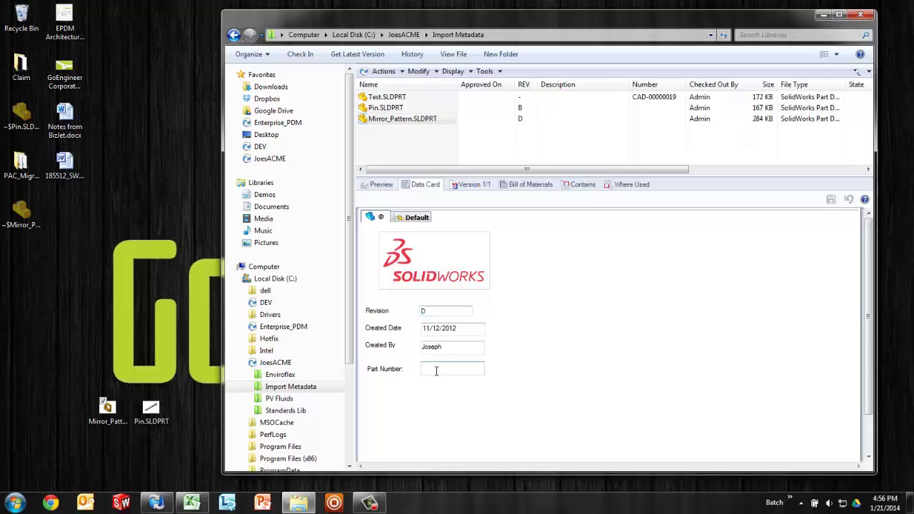
text(12)
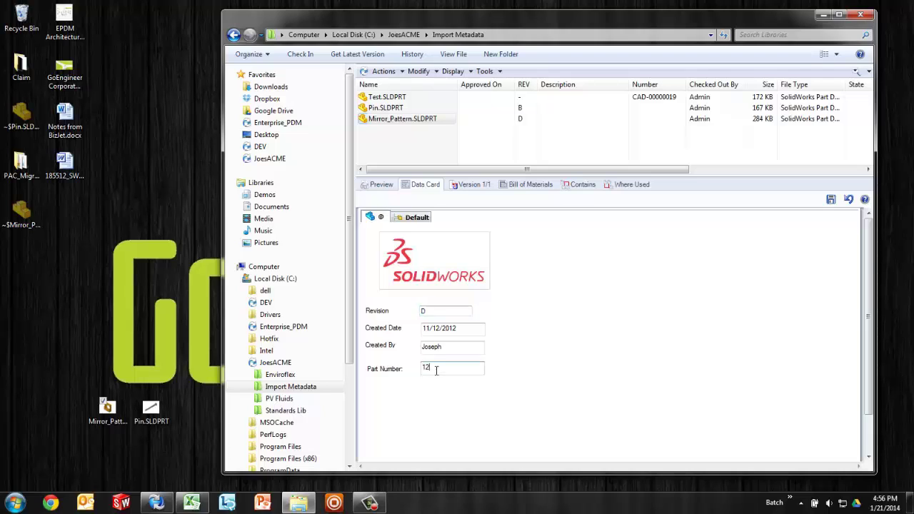
text(345678)
click(830, 200)
Step: Open Mirror_Pattern.SLDPRT and view its custom properties, with Part No 12345678 and Revision D
double_click(412, 120)
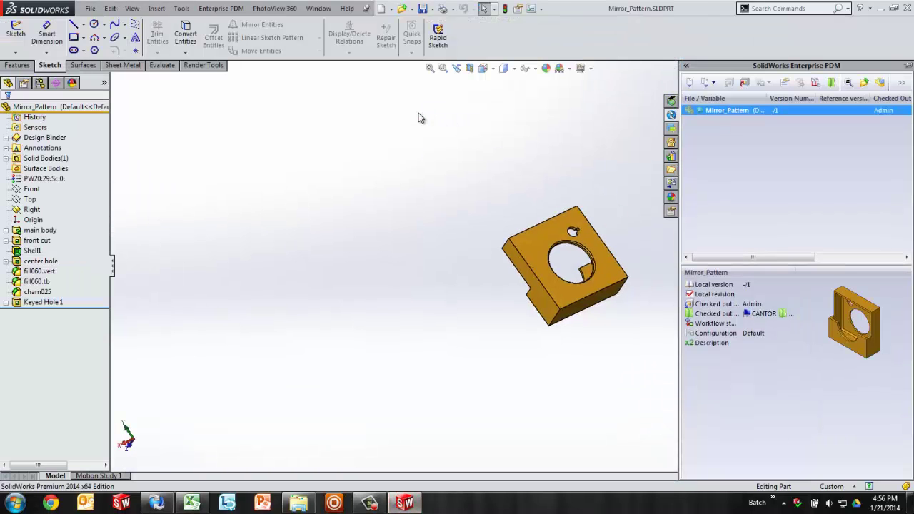
click(90, 7)
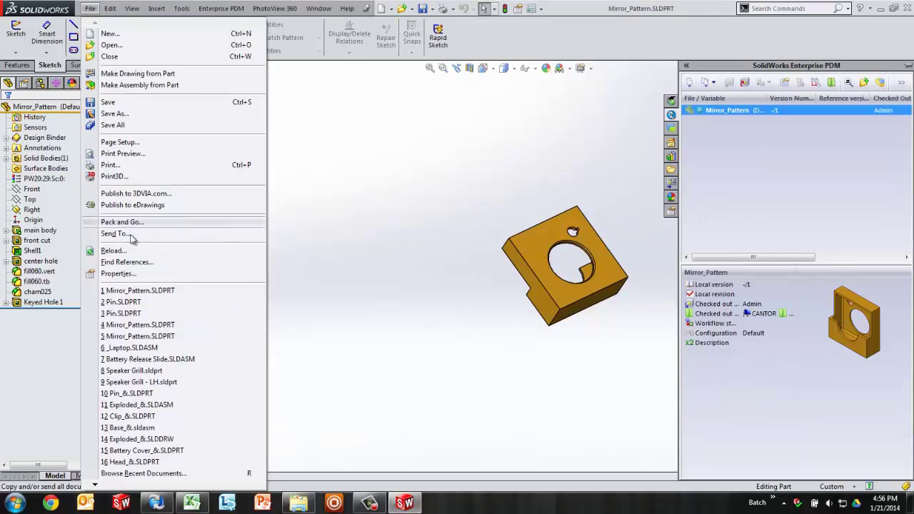
click(118, 273)
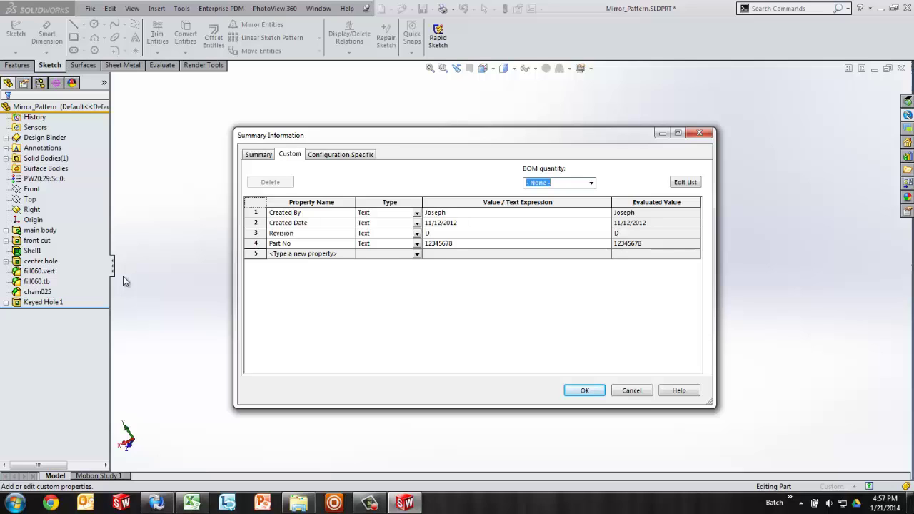
click(266, 222)
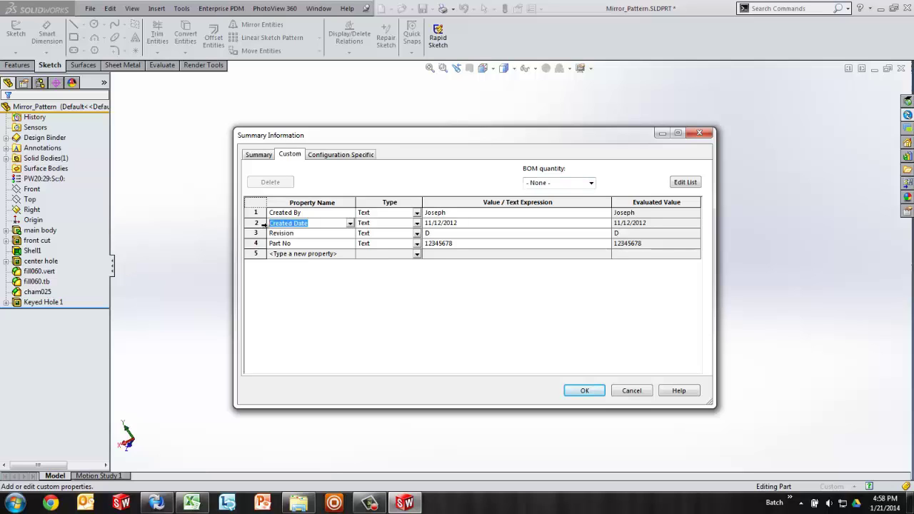